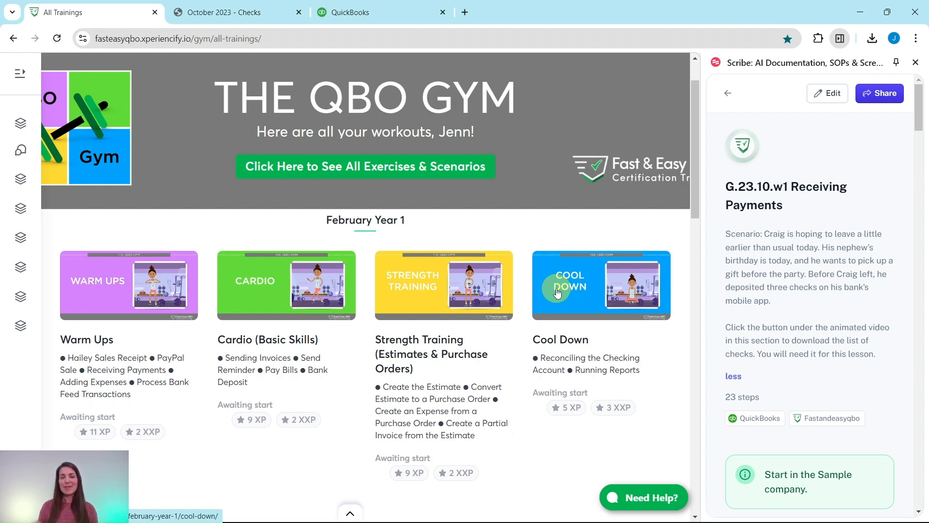
# Find the October Year 1 section in the QBO Gym training list and open its Warm Ups lesson
pyautogui.scroll(-20, 501, 280)
pyautogui.scroll(-20, 500, 283)
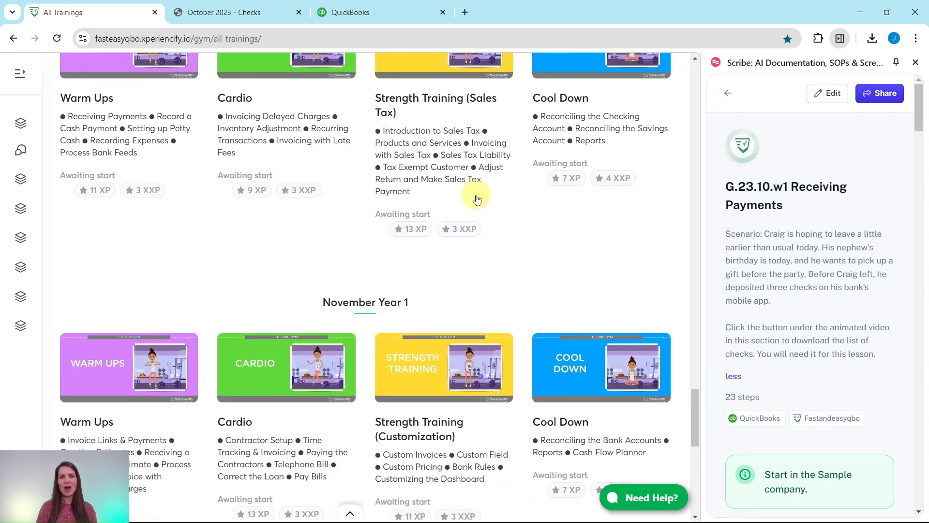
pyautogui.scroll(3, 479, 202)
pyautogui.click(119, 178)
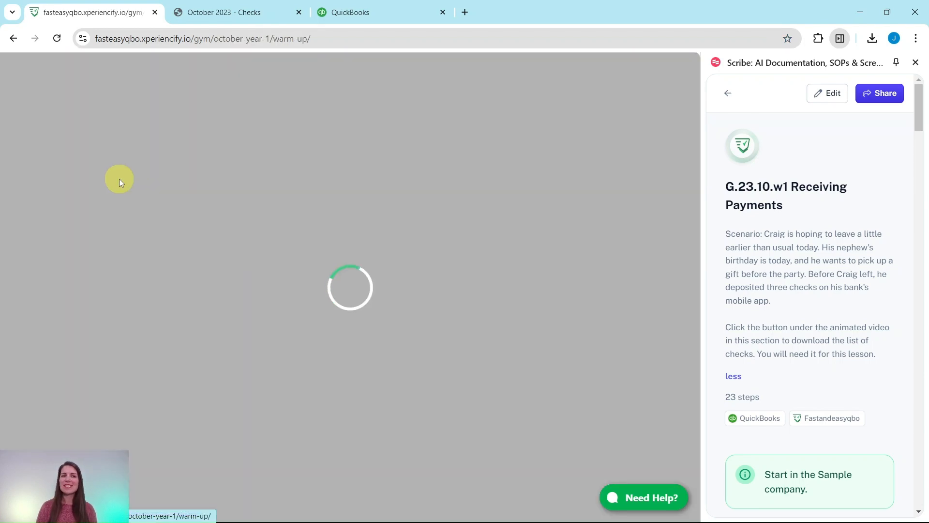
# Examine the Warm Ups lesson page, including its quiz, the hands-on practice exercises and the downloadable Checks and Receipts files
pyautogui.scroll(-3, 404, 170)
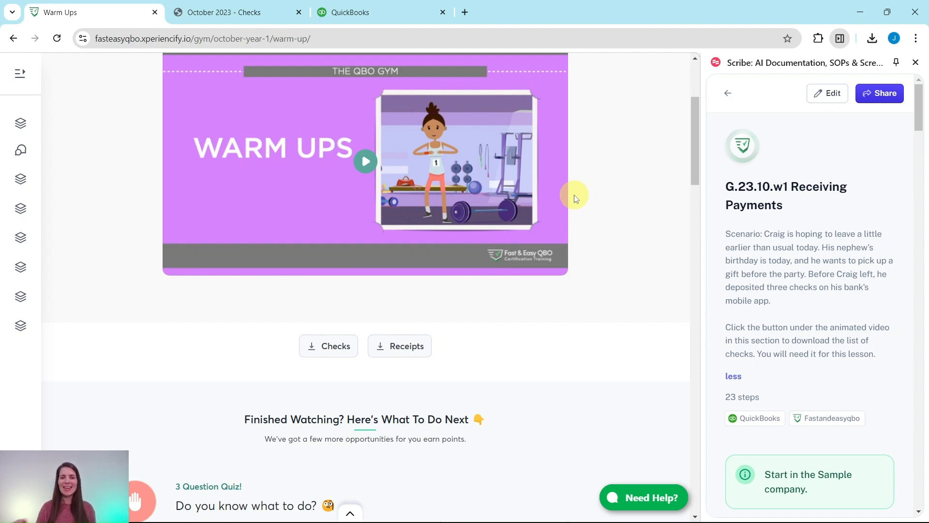
pyautogui.scroll(-9, 575, 196)
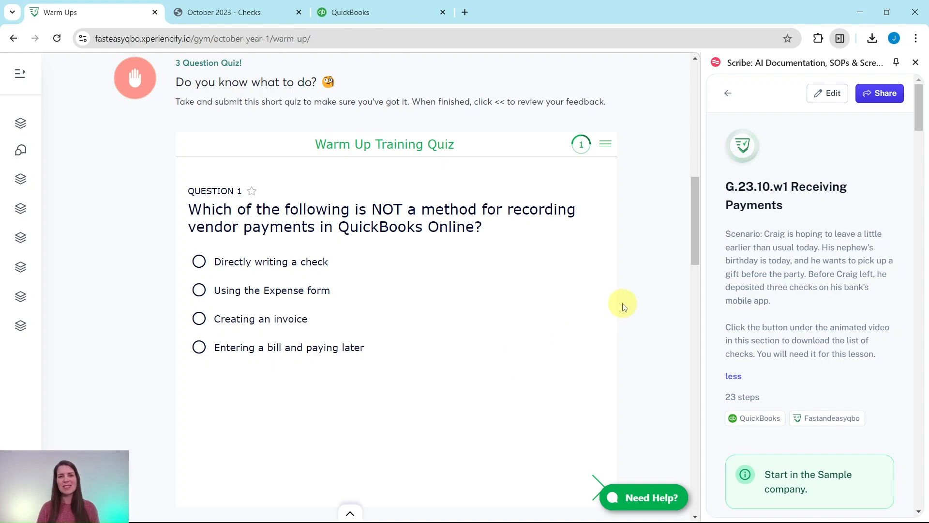
pyautogui.scroll(-12, 625, 302)
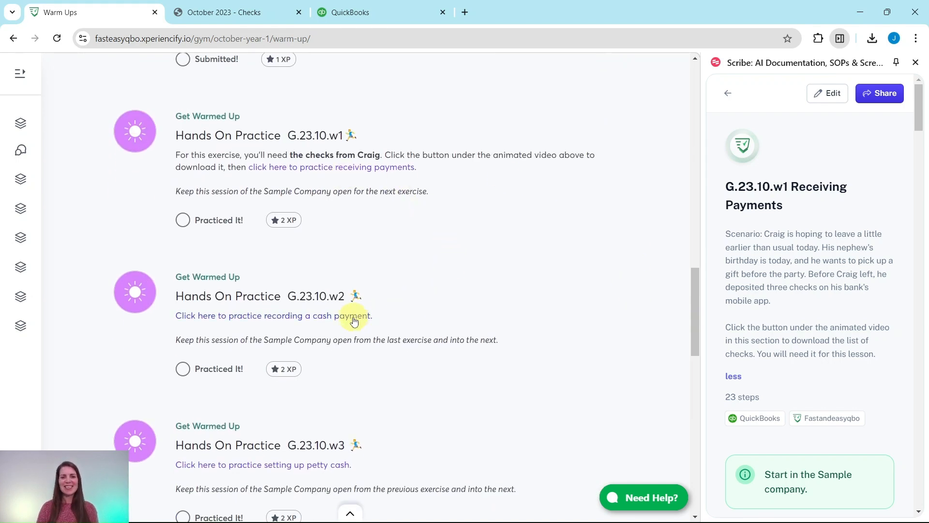
pyautogui.scroll(-4, 378, 310)
pyautogui.scroll(-8, 378, 310)
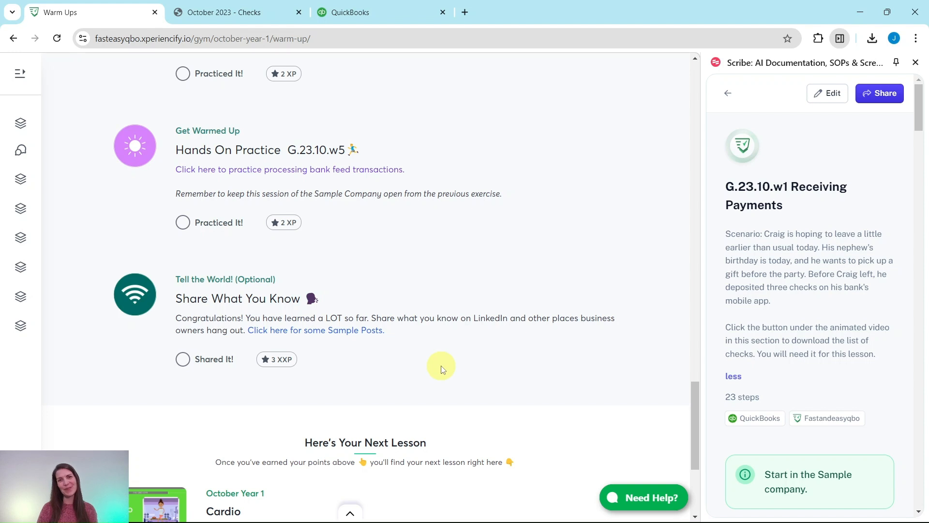
pyautogui.scroll(12, 440, 336)
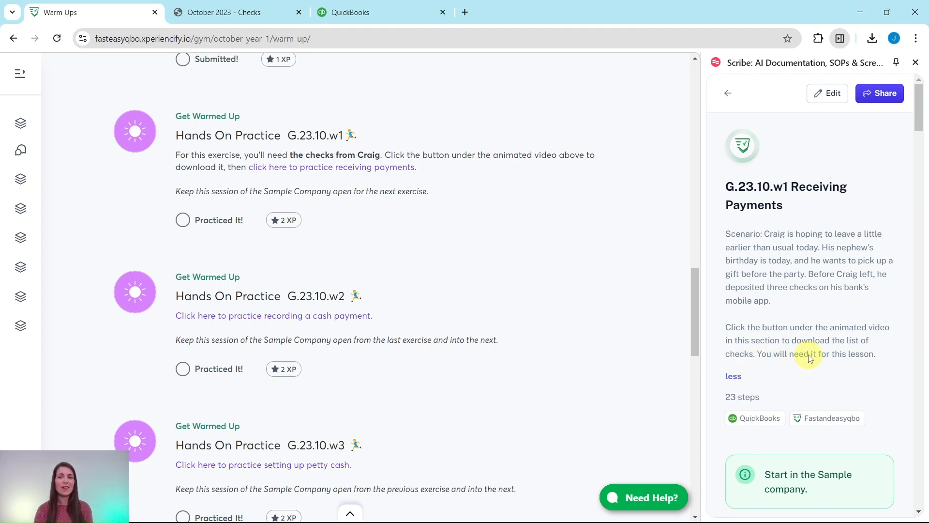
pyautogui.scroll(15, 524, 270)
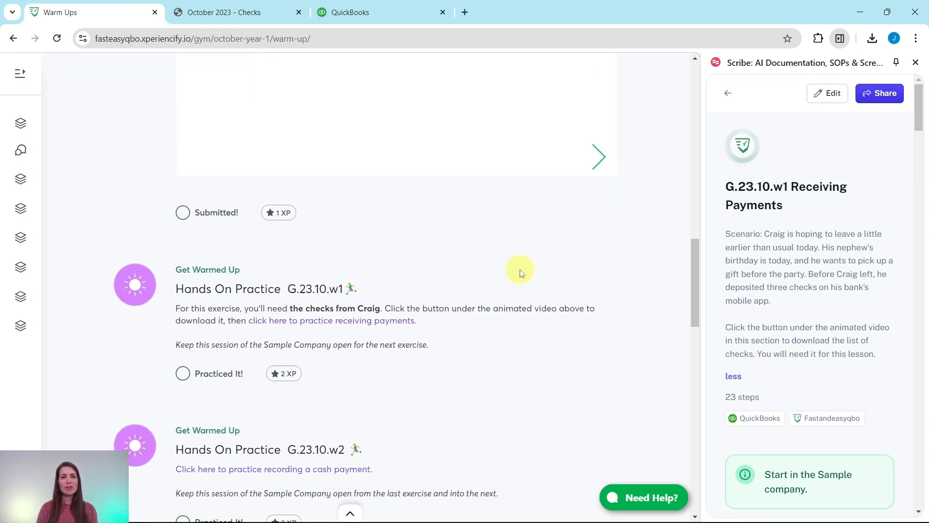
pyautogui.scroll(3, 518, 270)
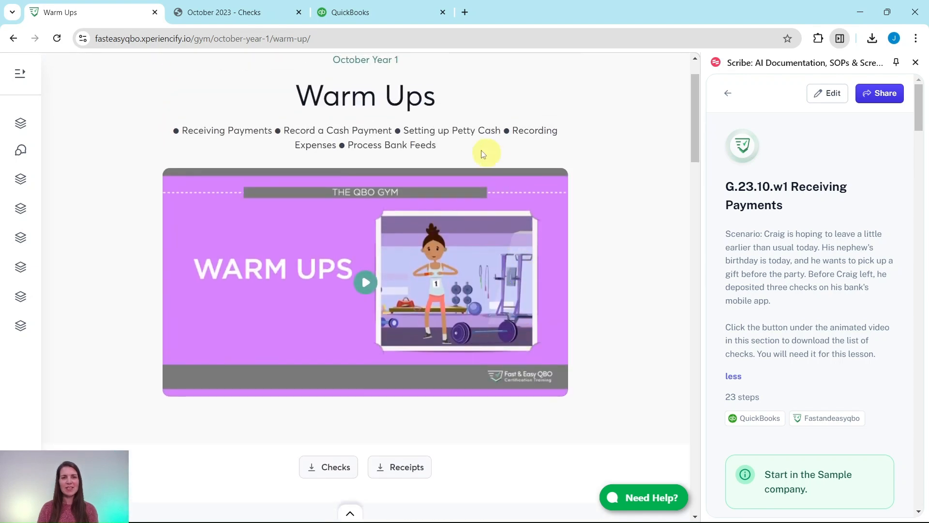
pyautogui.scroll(-3, 504, 315)
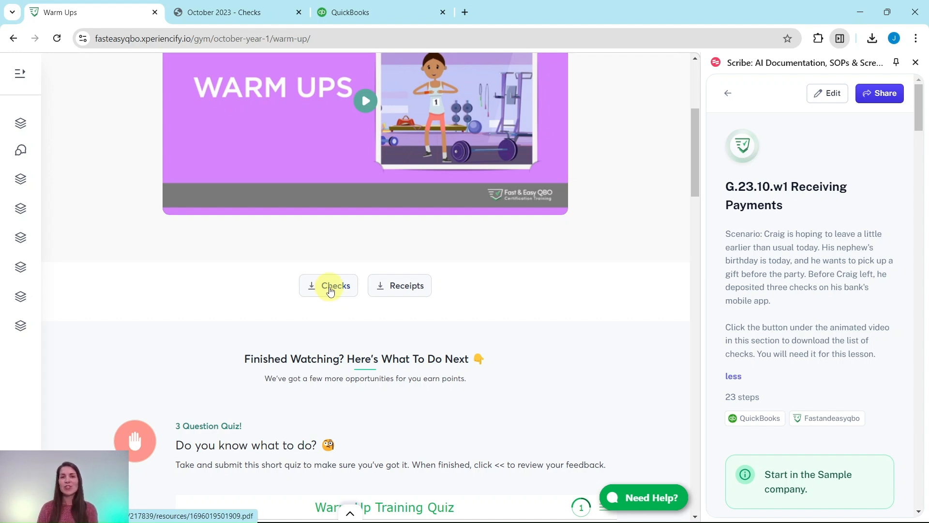
# Review the payers, amounts and memos of the three sample checks in the October 2023 - Checks PDF
pyautogui.click(220, 14)
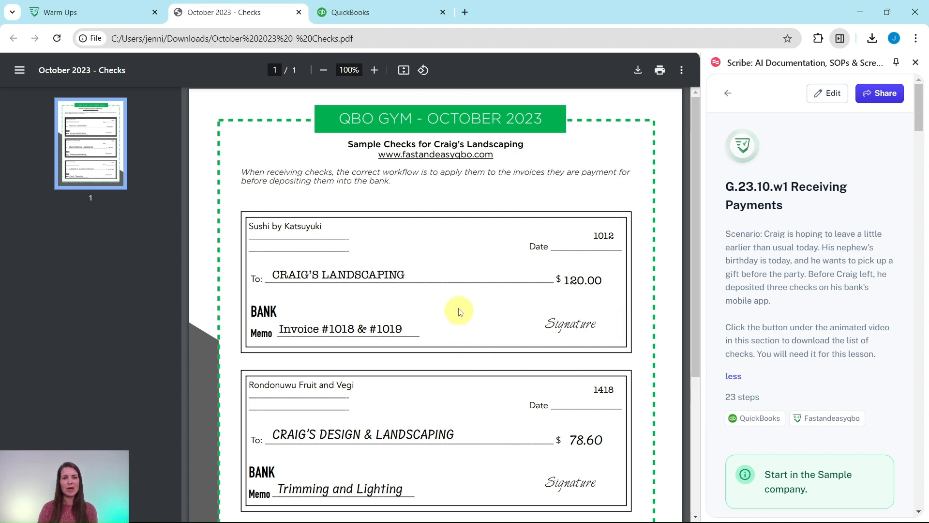
pyautogui.scroll(-3, 448, 247)
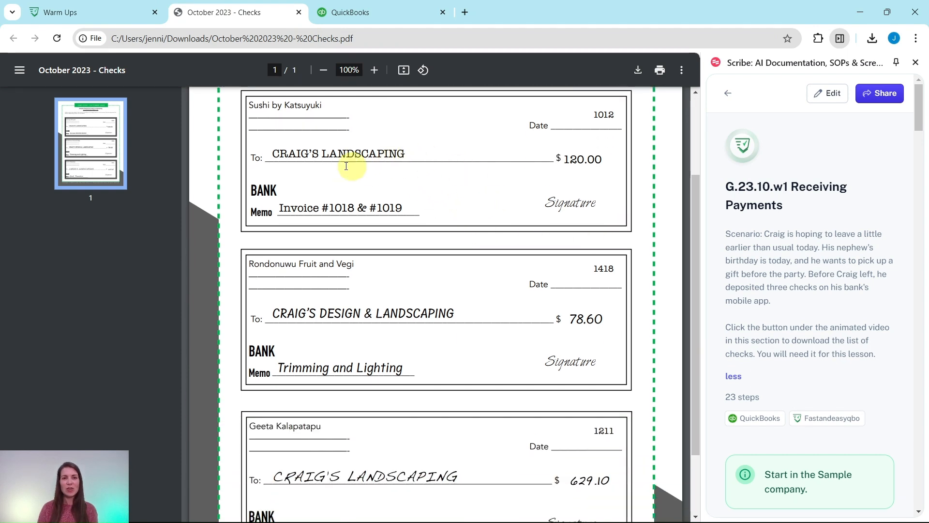
pyautogui.scroll(-2, 436, 368)
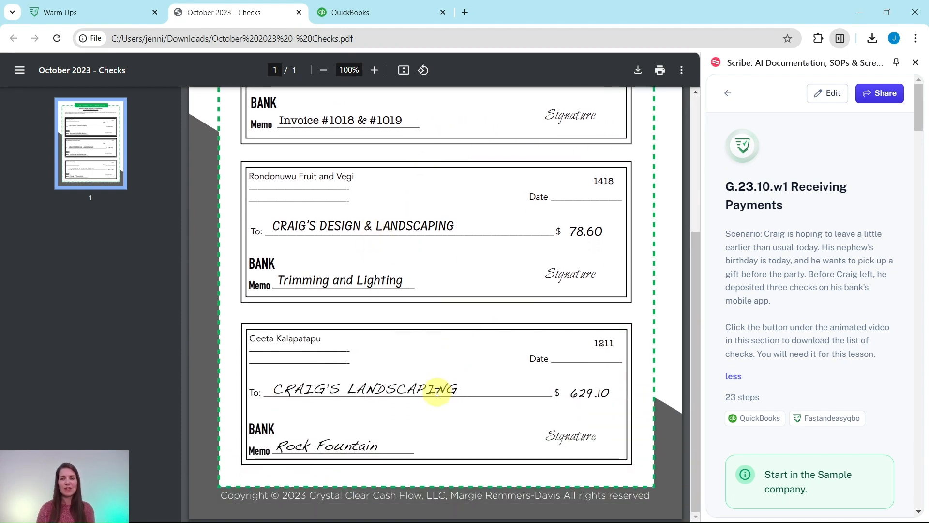
pyautogui.scroll(5, 421, 361)
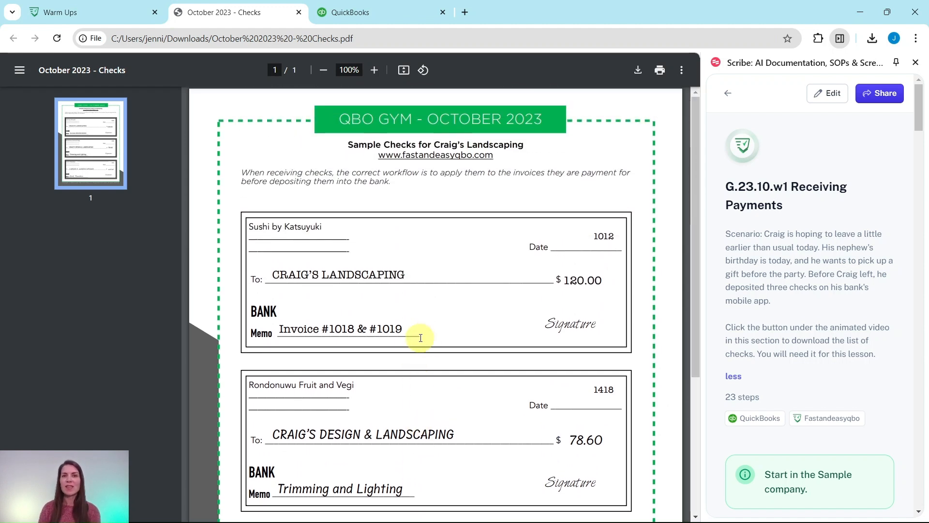
# Switch to the QuickBooks sample company, read the exercise guide's opening instructions and start a new Receive payment transaction
pyautogui.scroll(-6, 822, 261)
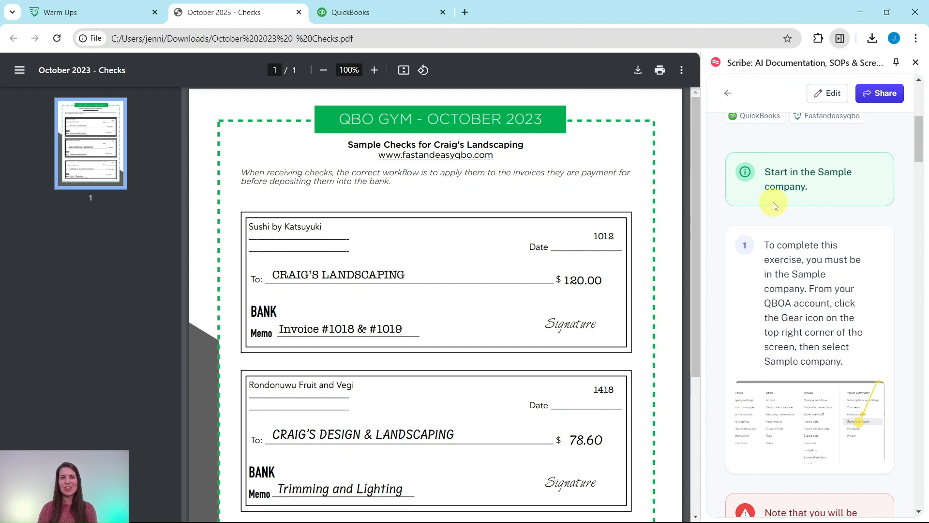
pyautogui.click(394, 15)
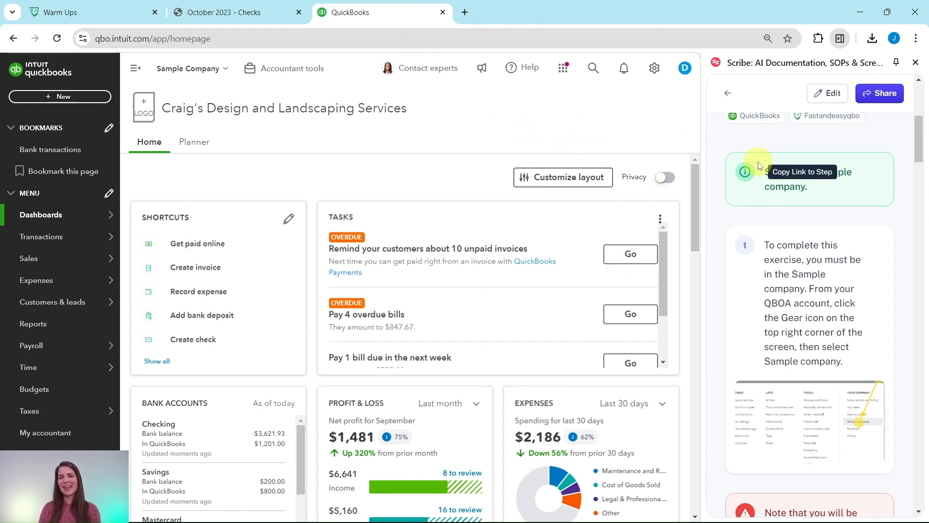
pyautogui.scroll(-3, 758, 166)
pyautogui.scroll(-10, 759, 165)
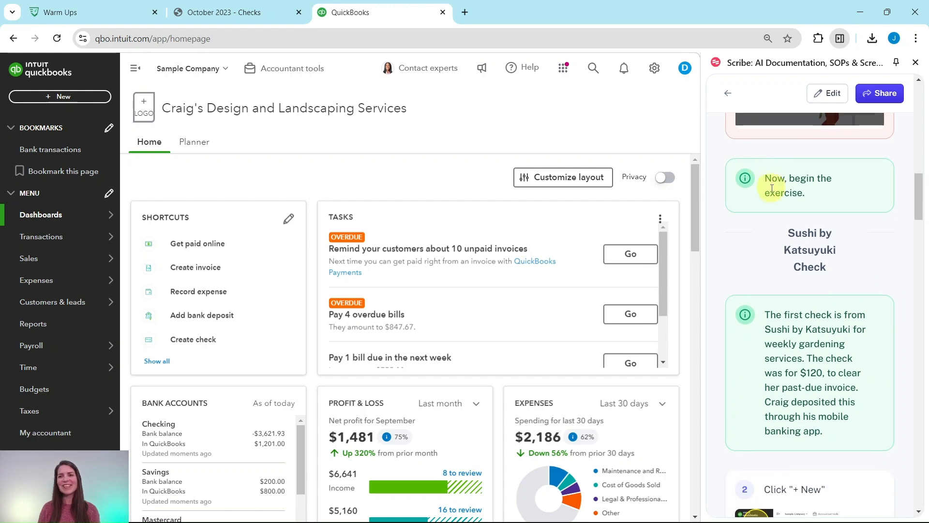
pyautogui.scroll(-3, 771, 189)
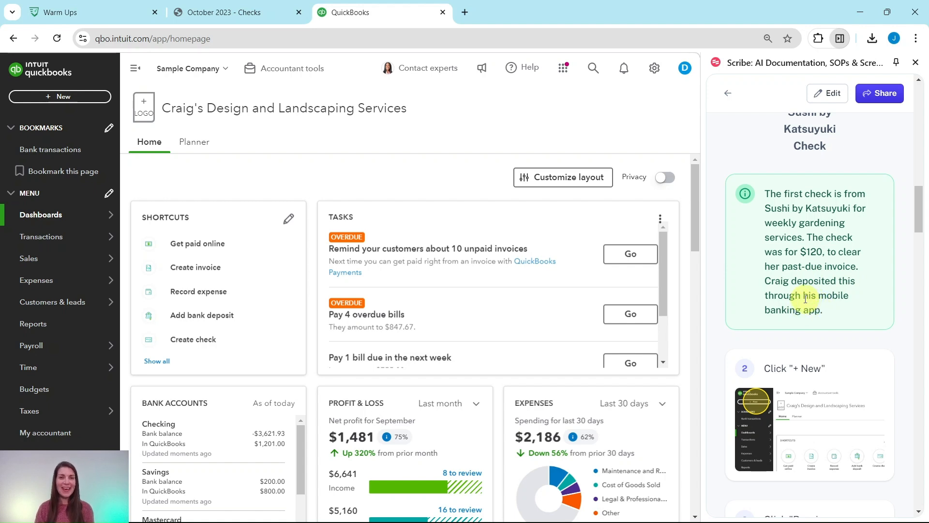
pyautogui.scroll(-4, 800, 290)
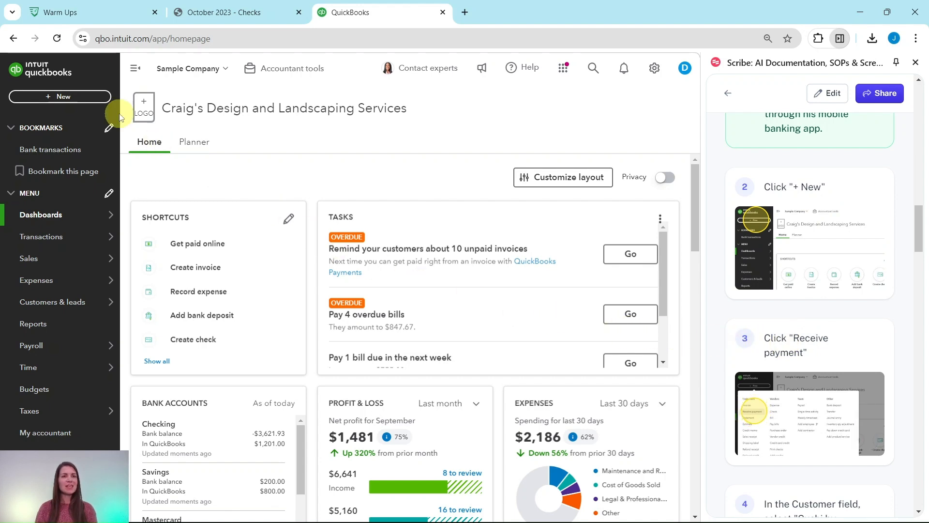
pyautogui.click(60, 98)
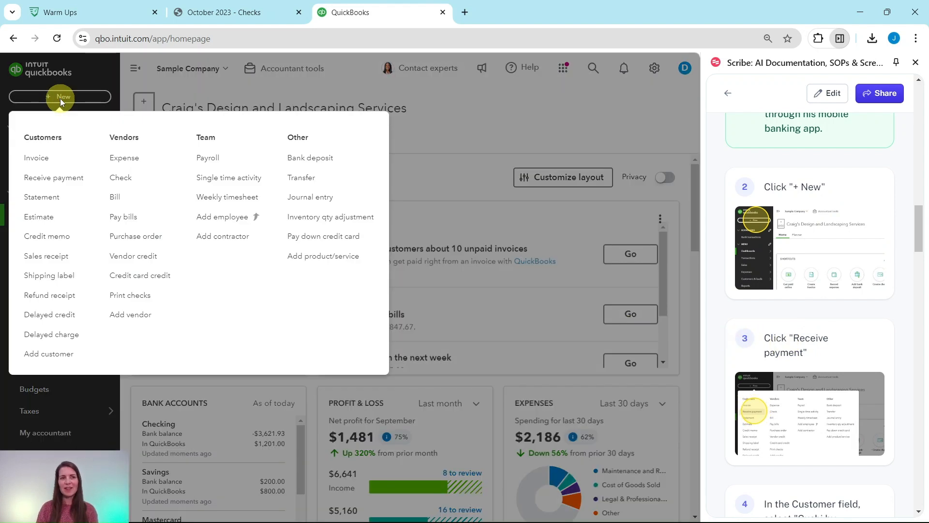
pyautogui.click(43, 181)
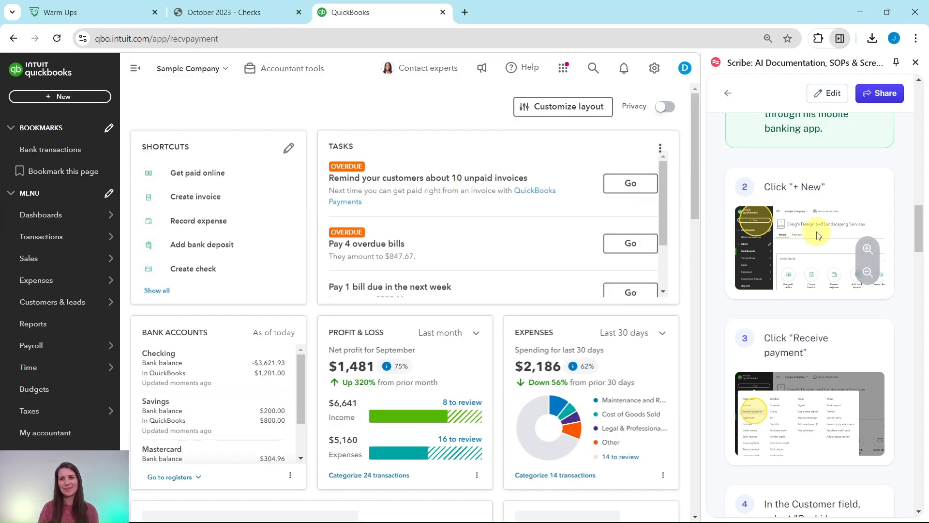
# Choose Sushi by Katsuyuki as the customer of the payment
pyautogui.scroll(-6, 818, 236)
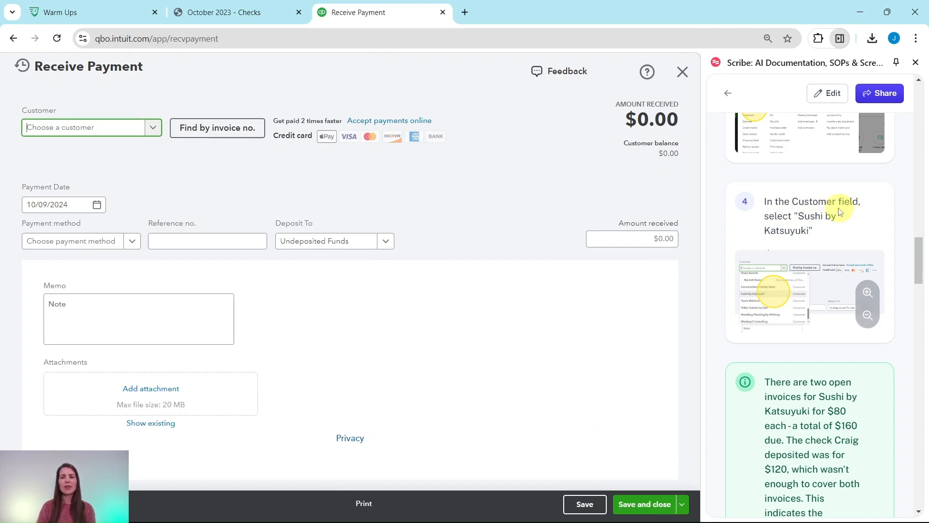
pyautogui.click(150, 132)
pyautogui.scroll(-2, 128, 193)
pyautogui.scroll(-8, 126, 191)
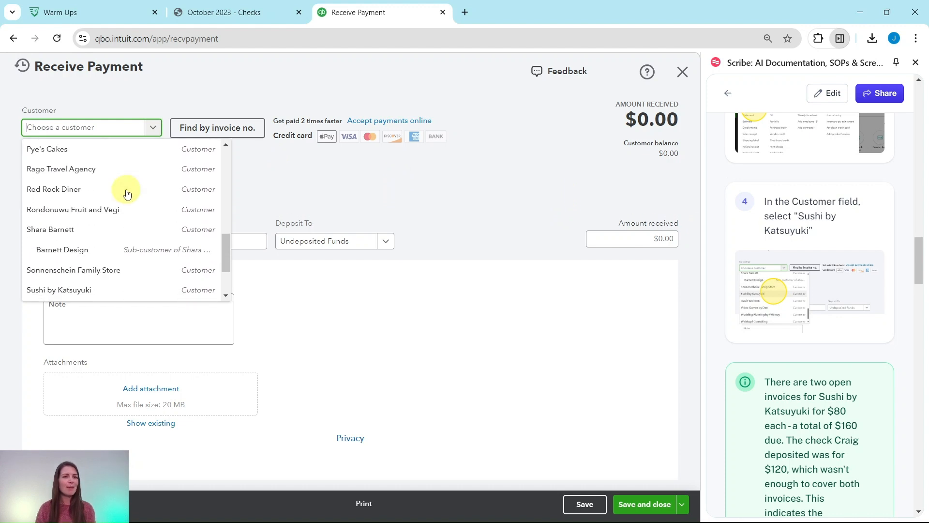
pyautogui.scroll(-2, 124, 190)
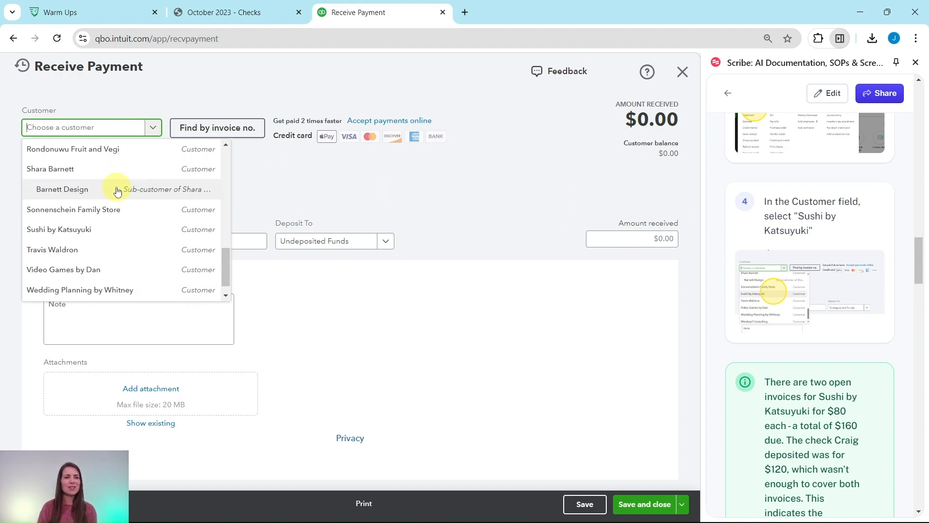
pyautogui.click(56, 230)
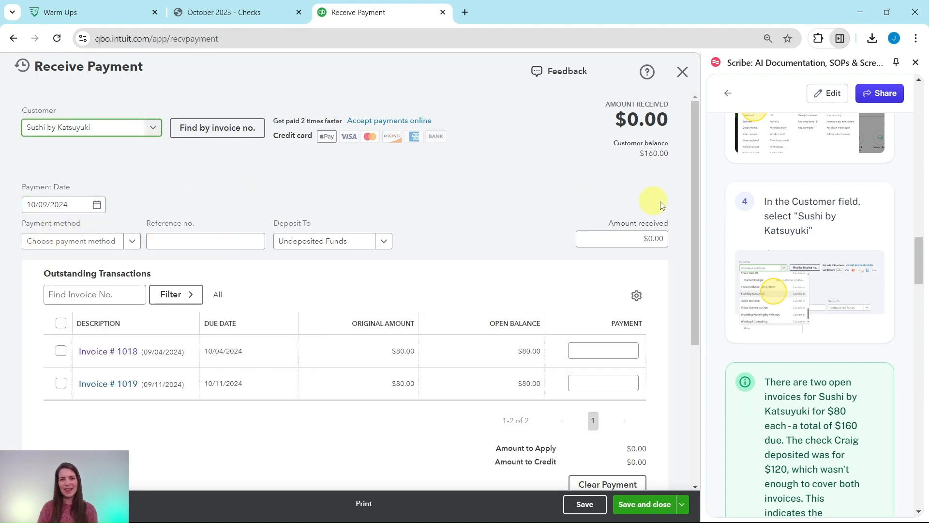
# Read the guide's explanation of the customer's open invoices and compare it with the Sushi by Katsuyuki check in the PDF
pyautogui.scroll(-1, 791, 234)
pyautogui.scroll(-5, 791, 233)
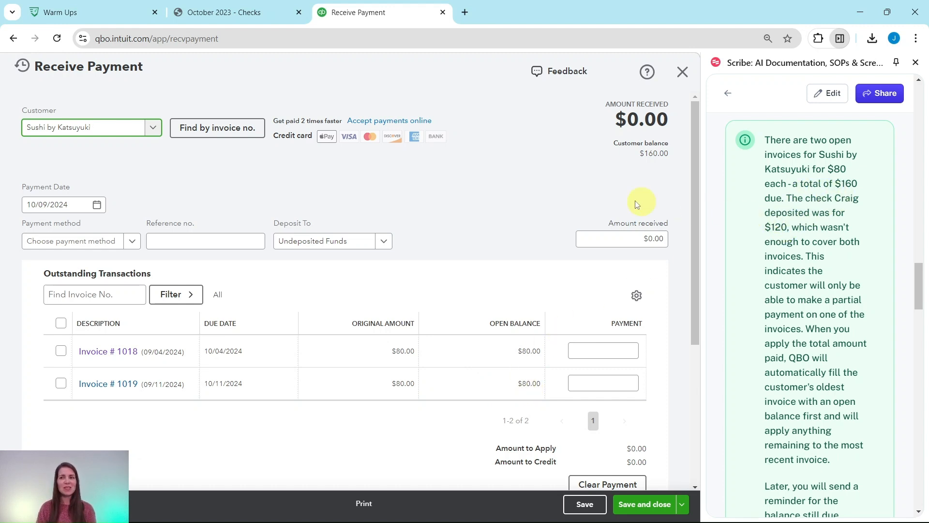
pyautogui.click(264, 20)
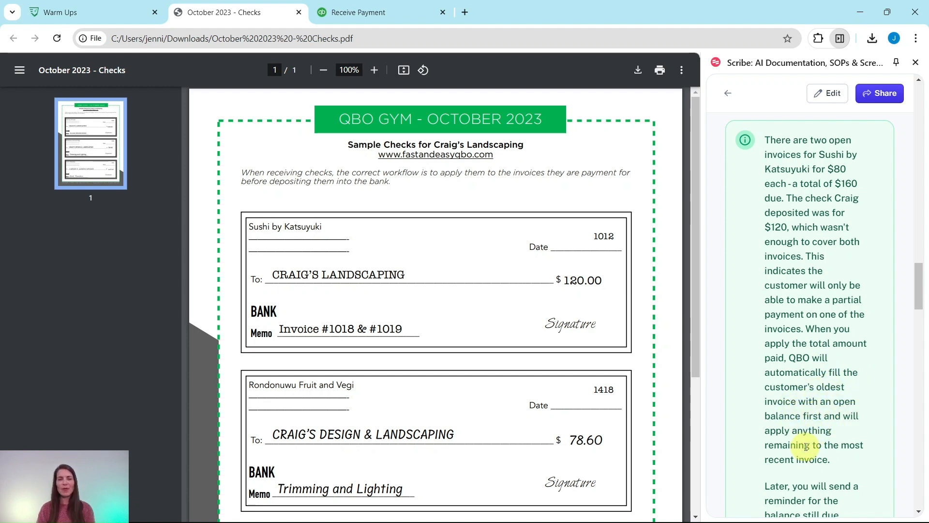
pyautogui.scroll(-2, 808, 385)
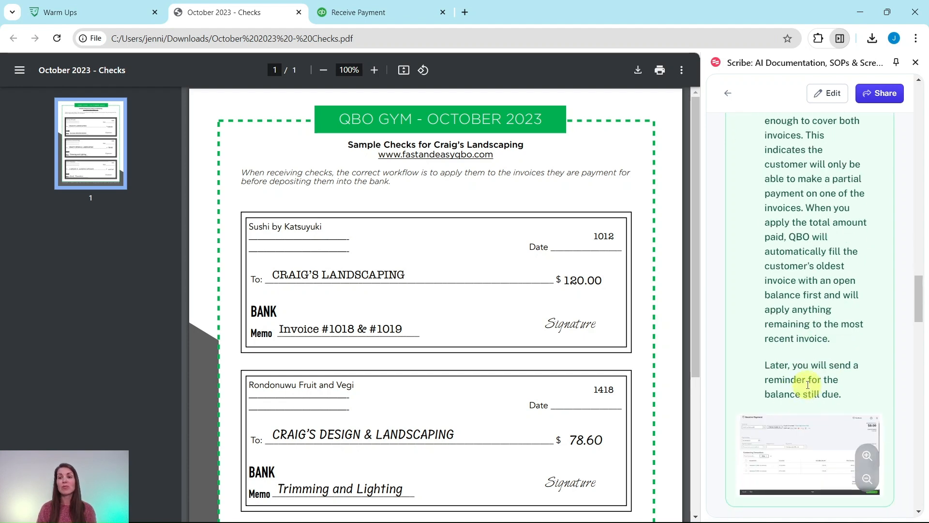
pyautogui.scroll(-2, 806, 387)
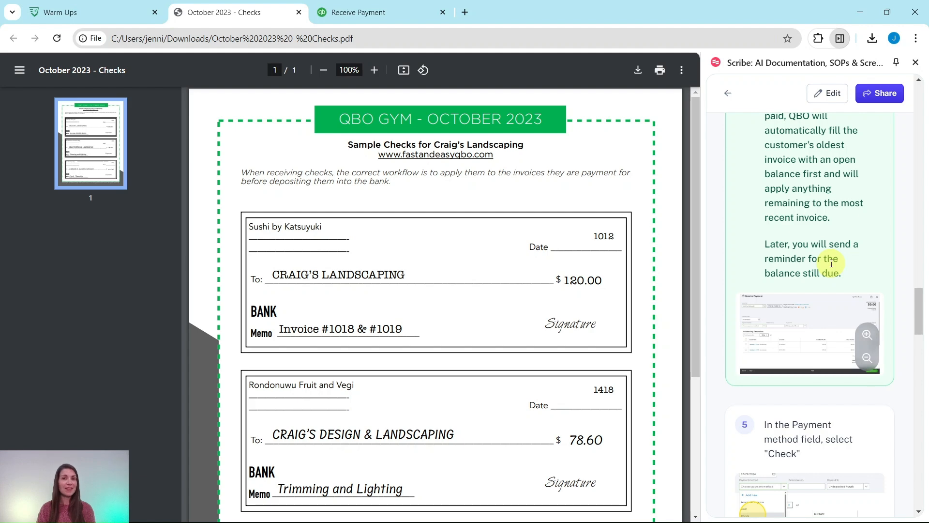
pyautogui.scroll(-4, 831, 263)
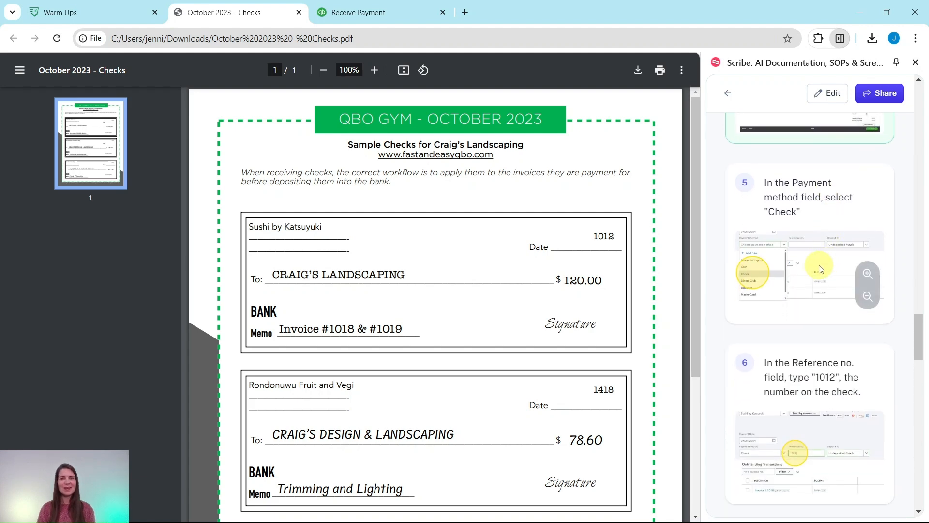
# Return to the Receive Payment form in QuickBooks and set the payment method to Check
pyautogui.click(383, 15)
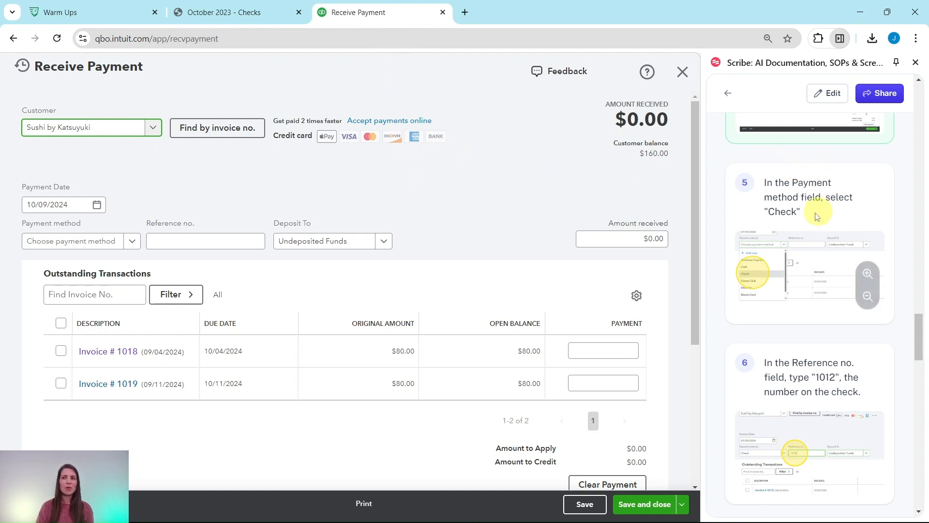
pyautogui.click(133, 242)
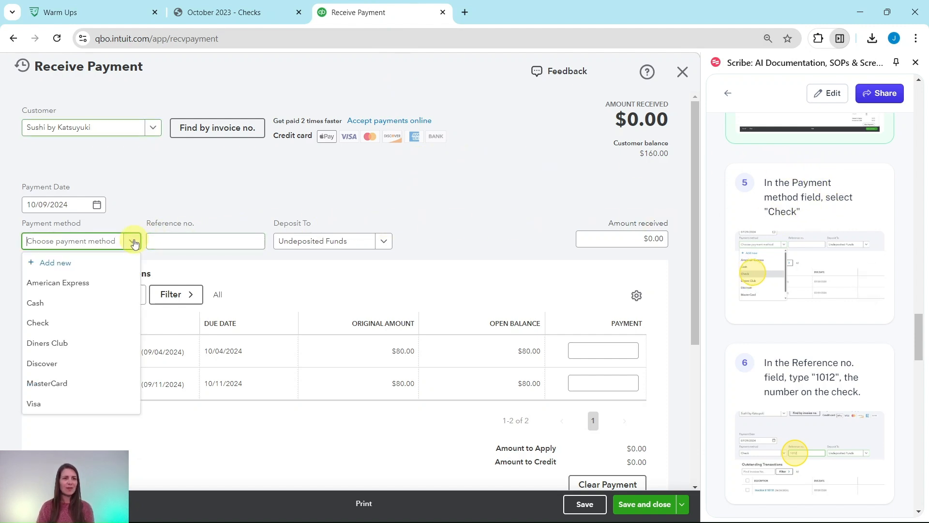
pyautogui.click(38, 323)
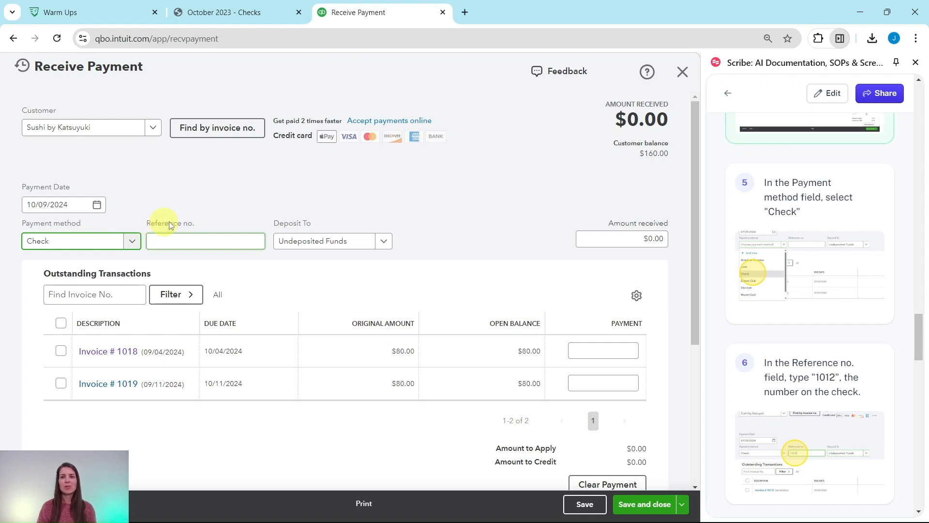
# Look up the Sushi by Katsuyuki check number in the October 2023 checks PDF and enter 1012 as the payment's reference number
pyautogui.scroll(-4, 802, 253)
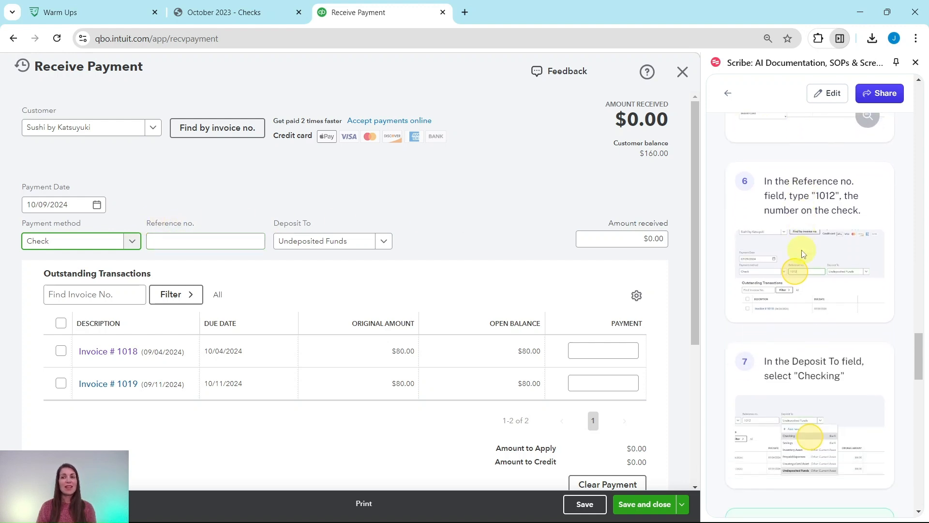
pyautogui.click(248, 20)
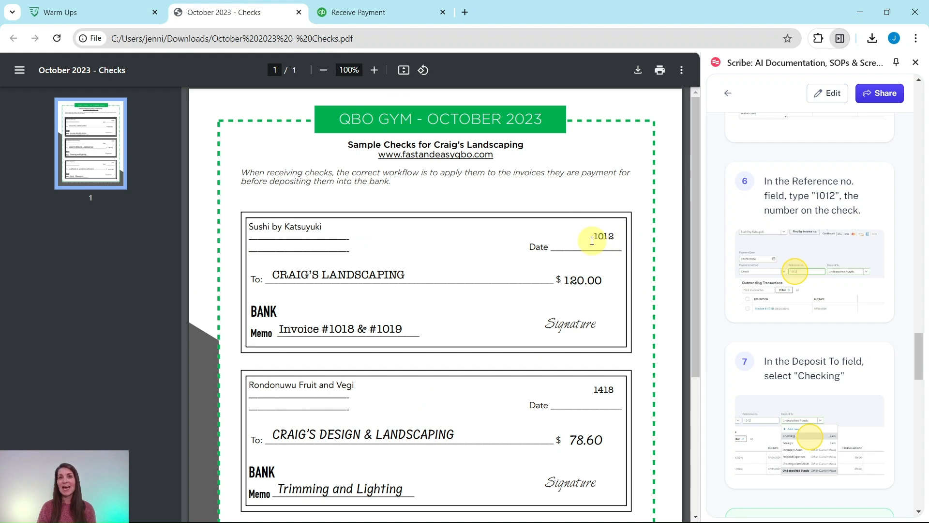
pyautogui.click(380, 16)
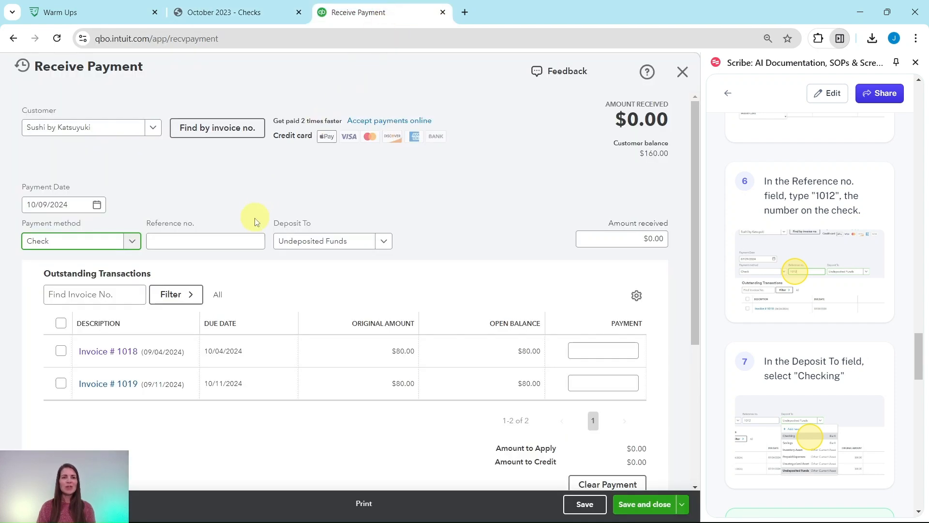
pyautogui.click(245, 245)
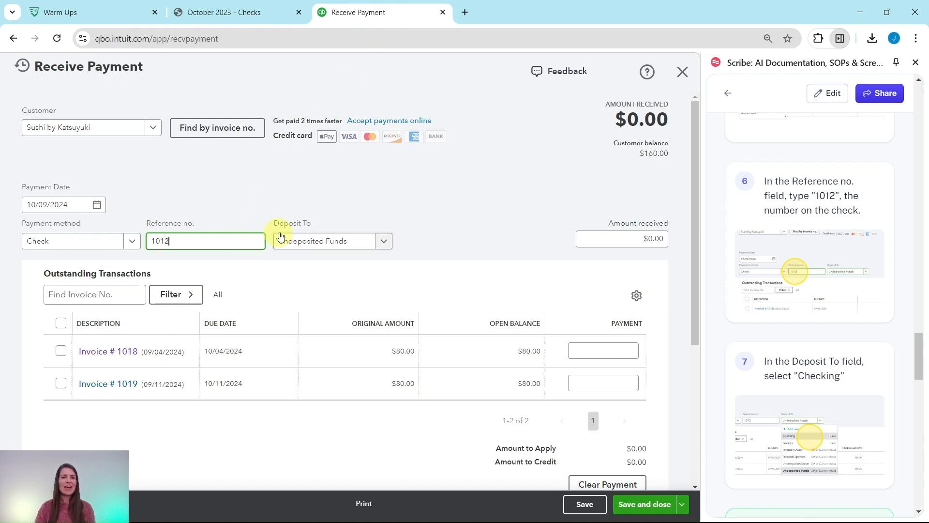
# Set the payment's deposit account to Checking and read the guide's explanation of mobile deposits
pyautogui.click(384, 240)
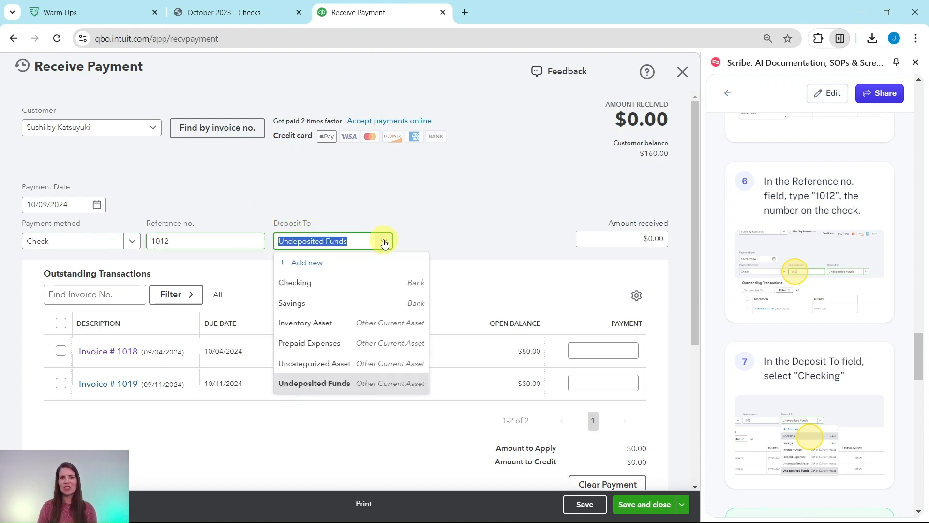
pyautogui.click(305, 290)
pyautogui.scroll(-5, 774, 286)
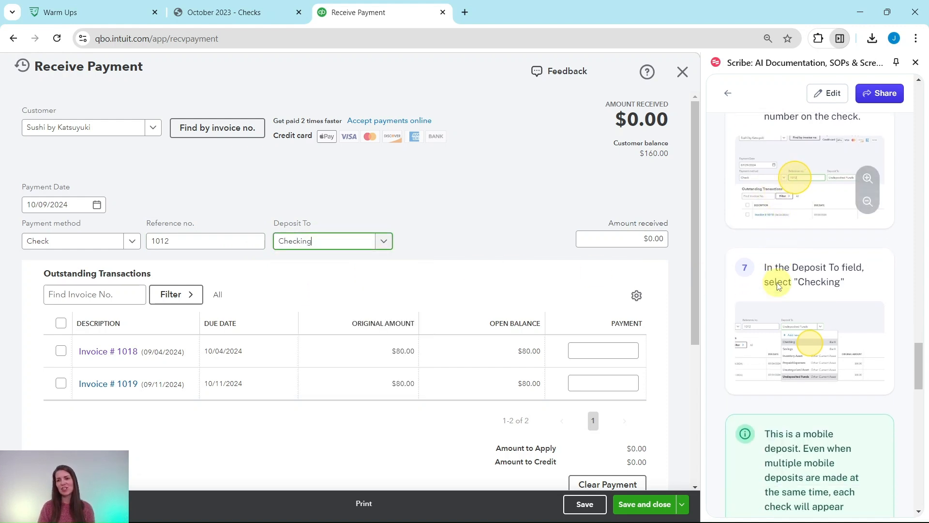
pyautogui.scroll(-3, 776, 287)
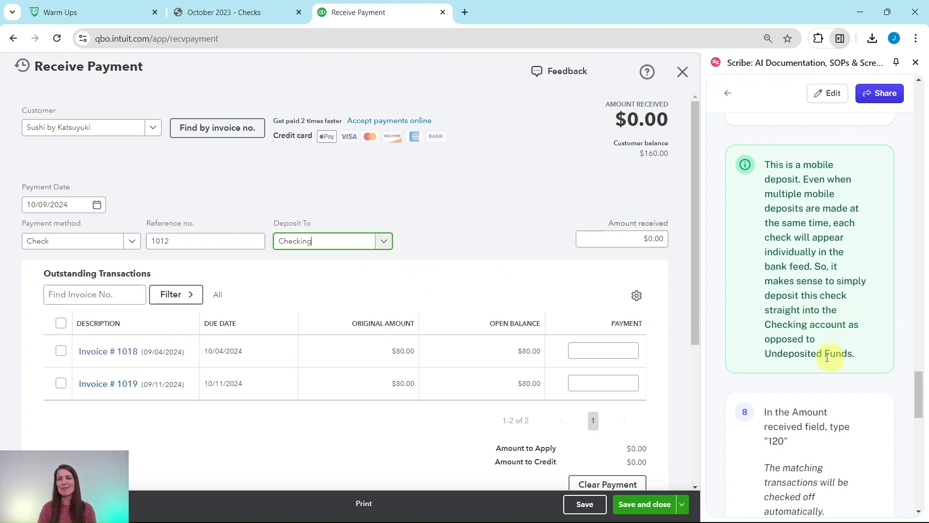
# Set the amount received from Sushi by Katsuyuki to 120 and apply it to the open invoices
pyautogui.scroll(-5, 817, 356)
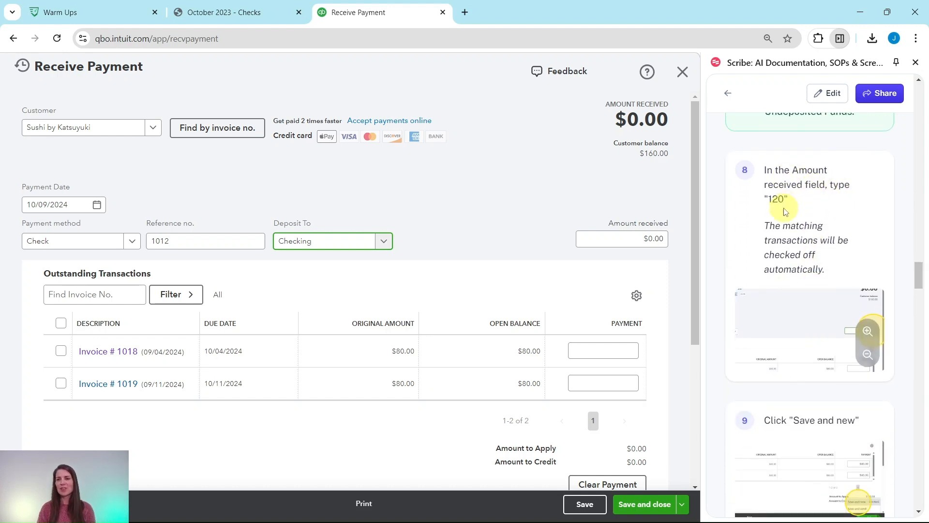
pyautogui.click(651, 236)
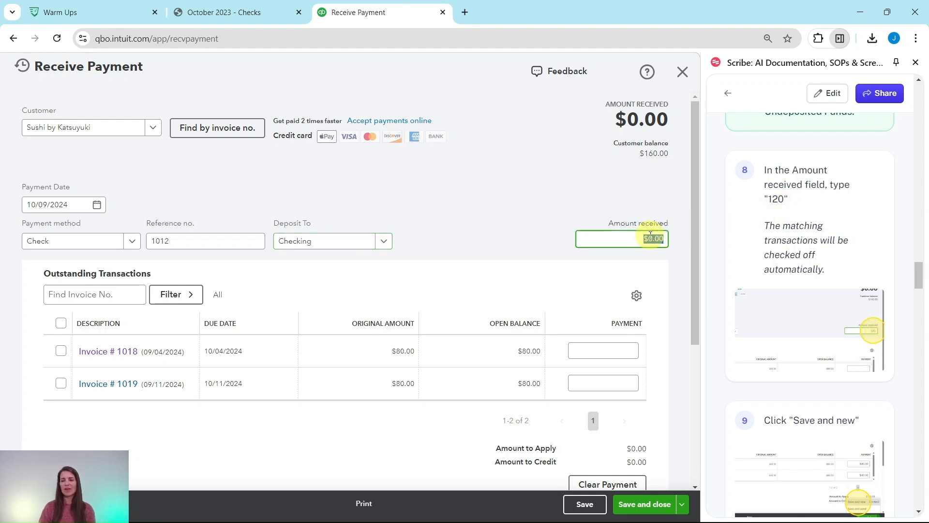
pyautogui.write('120')
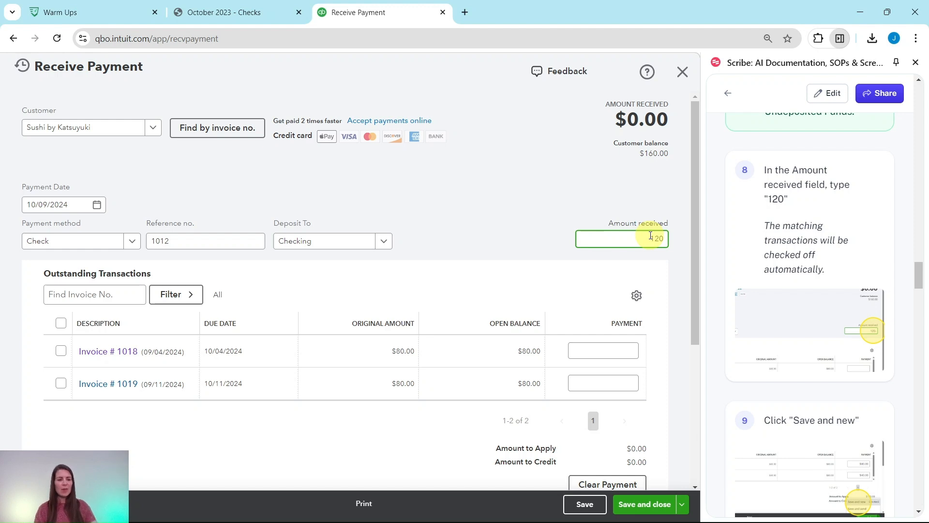
pyautogui.press('Tab')
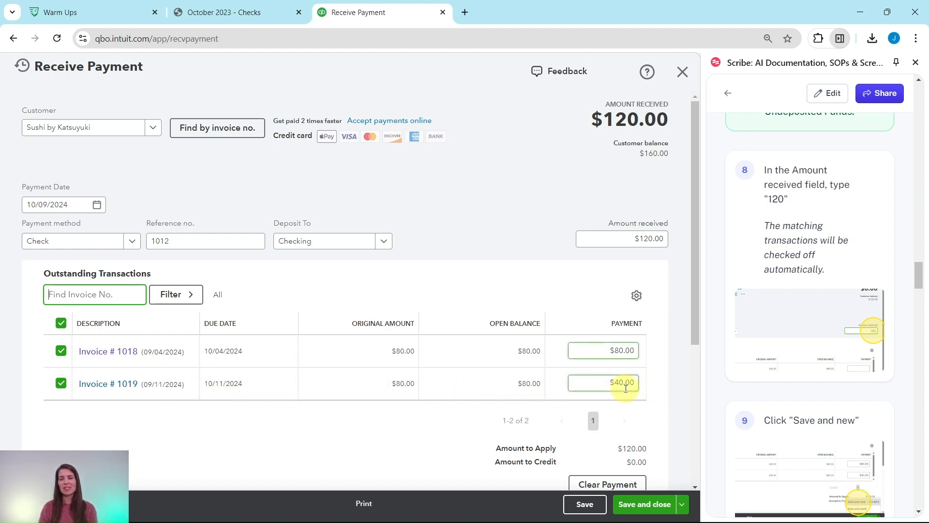
# Save the Sushi by Katsuyuki payment and start a new Receive Payment form
pyautogui.scroll(-3, 789, 339)
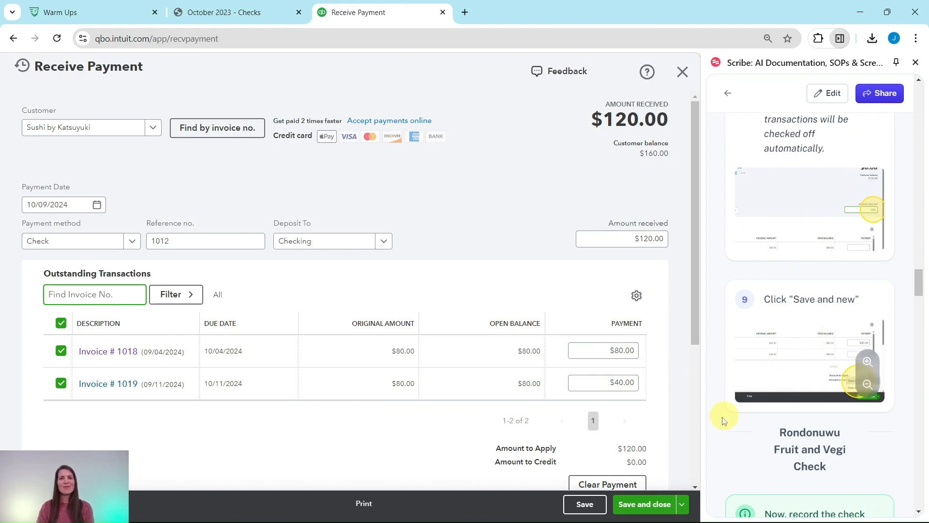
pyautogui.click(682, 504)
pyautogui.click(617, 458)
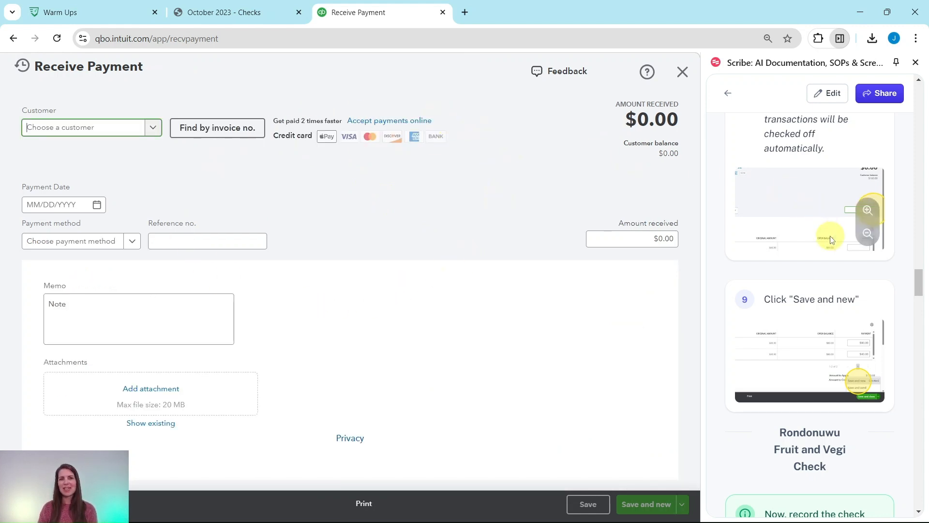
# Read the guide's section on the second check and choose Rondonuwu Fruit and Vegi as the customer
pyautogui.scroll(-2, 830, 235)
pyautogui.scroll(-3, 831, 240)
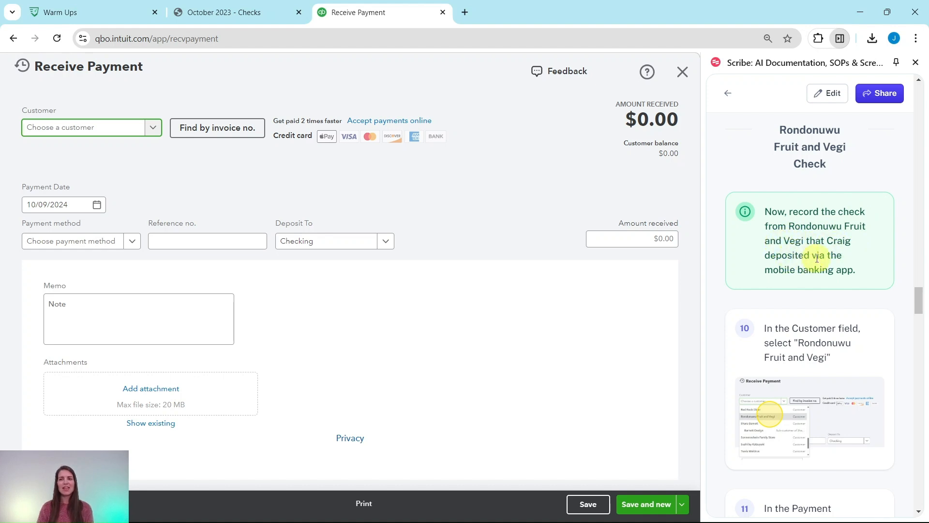
pyautogui.scroll(-4, 826, 259)
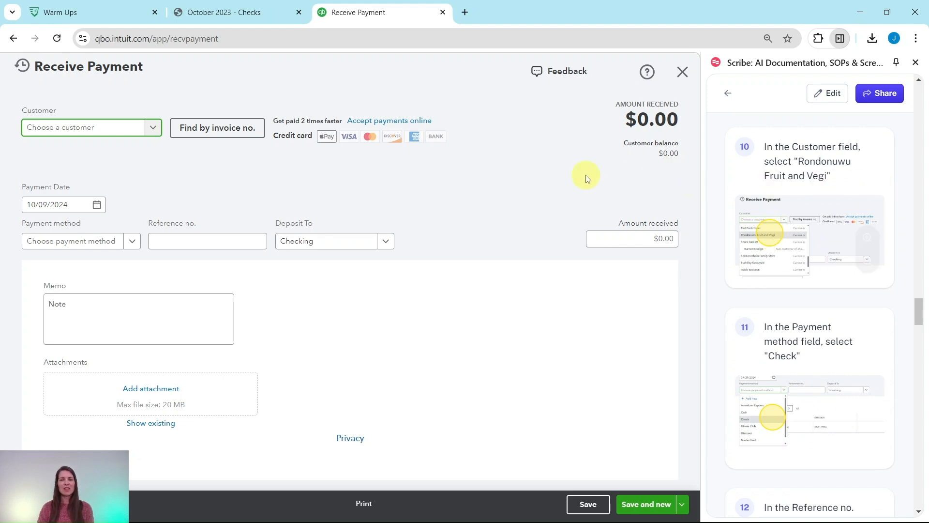
pyautogui.click(152, 130)
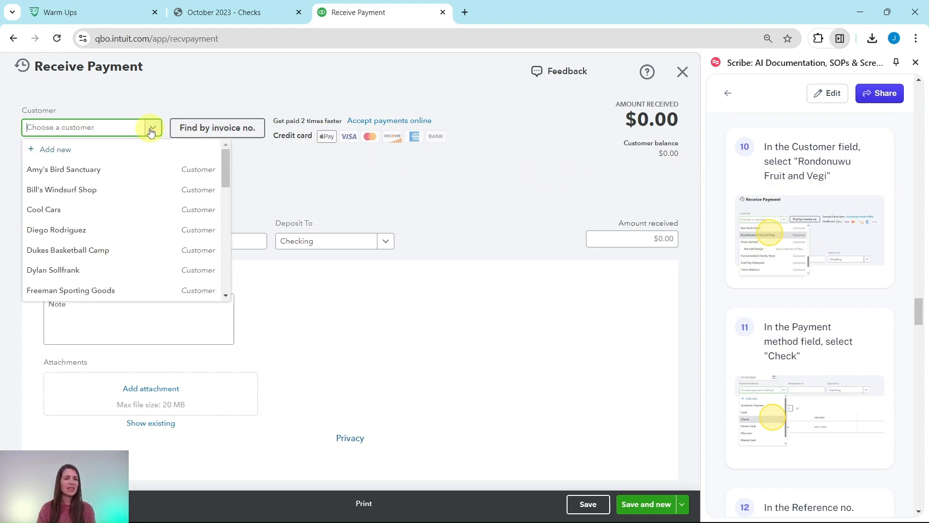
pyautogui.scroll(-9, 140, 181)
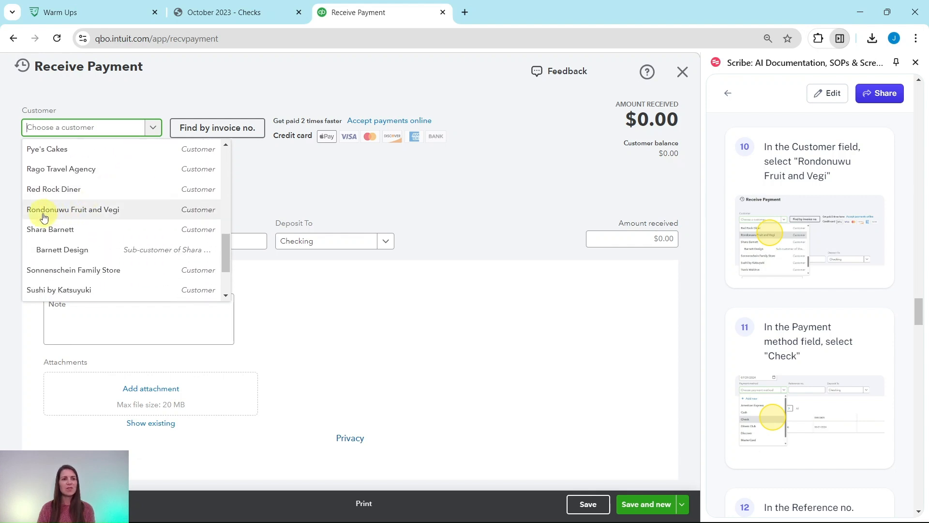
pyautogui.click(56, 216)
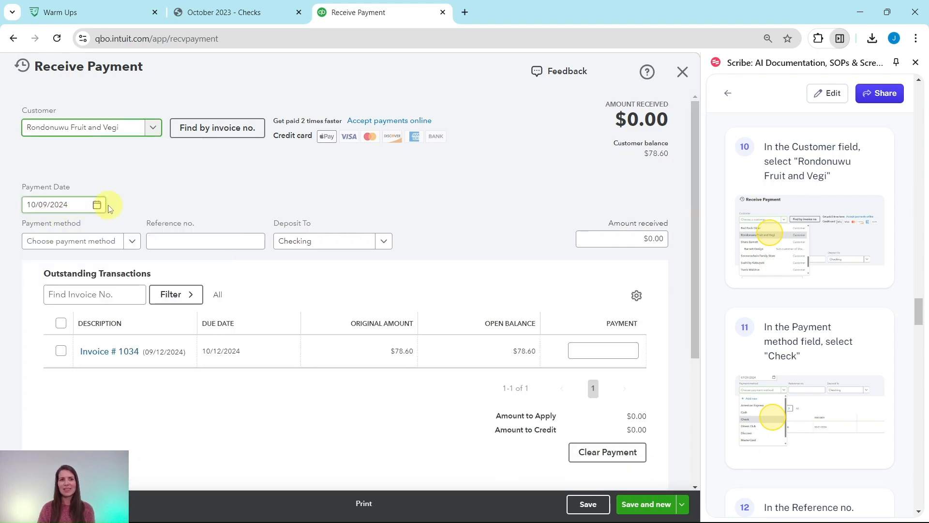
# Set the payment method for the Rondonuwu Fruit and Vegi payment to Check
pyautogui.scroll(-4, 803, 247)
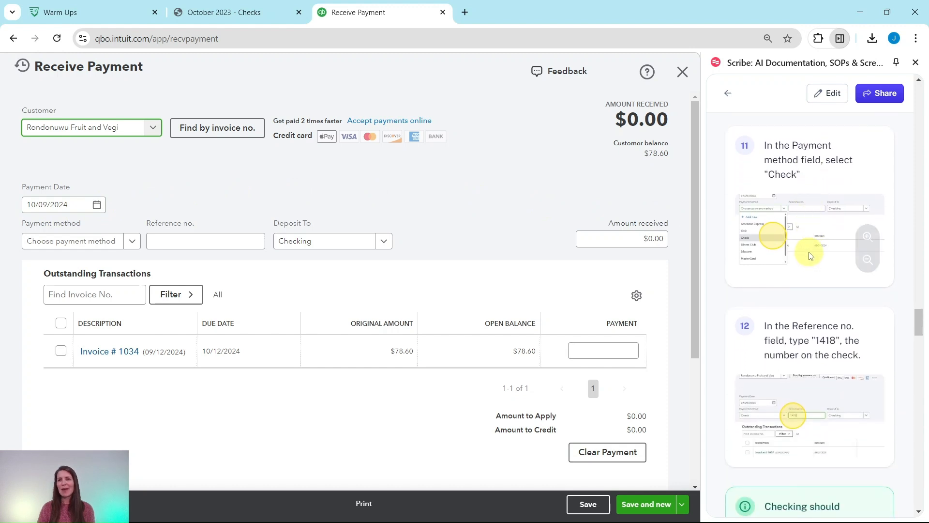
pyautogui.click(133, 244)
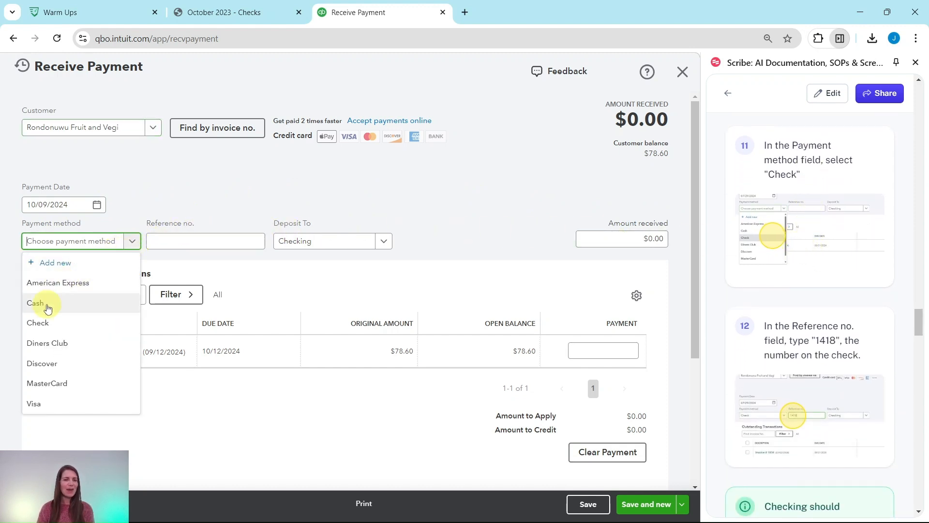
pyautogui.click(41, 324)
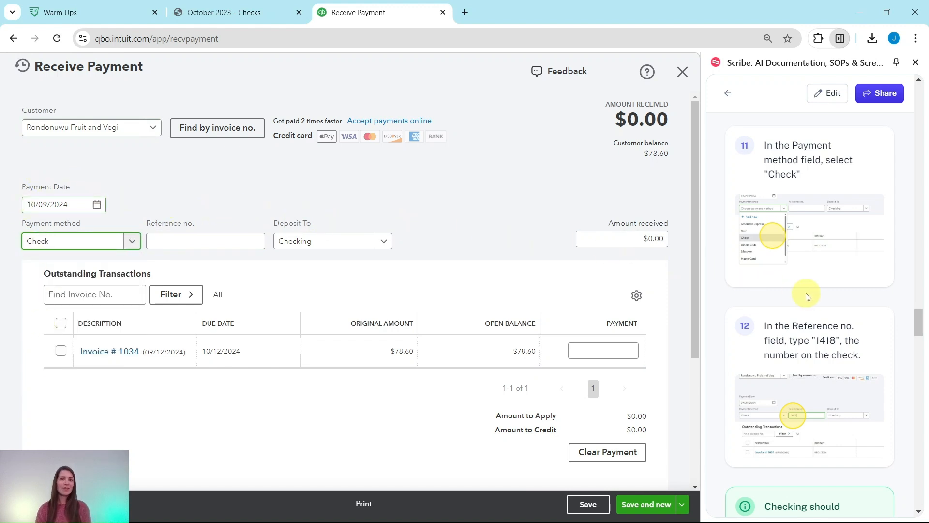
# Look up the Rondonuwu Fruit and Vegi check in the PDF and enter 1418 as the payment's reference number
pyautogui.scroll(-4, 809, 294)
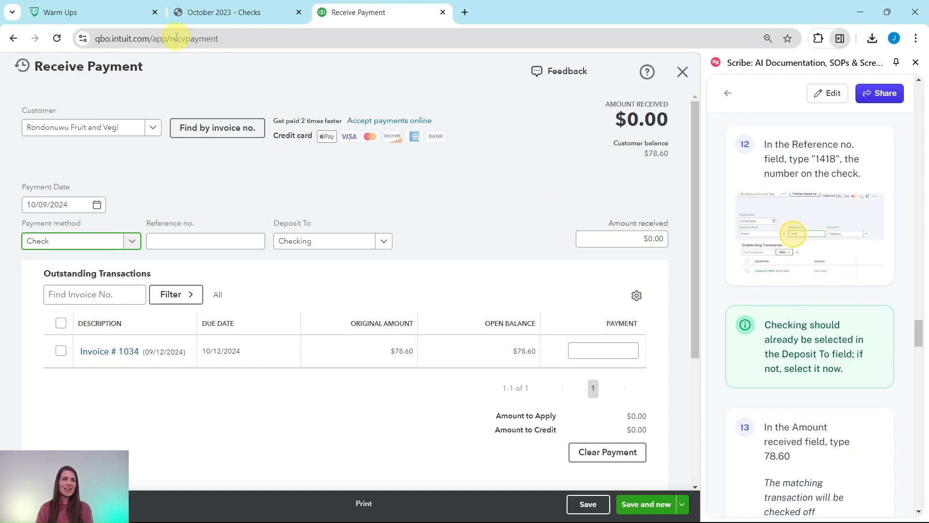
pyautogui.click(208, 13)
pyautogui.scroll(-4, 455, 203)
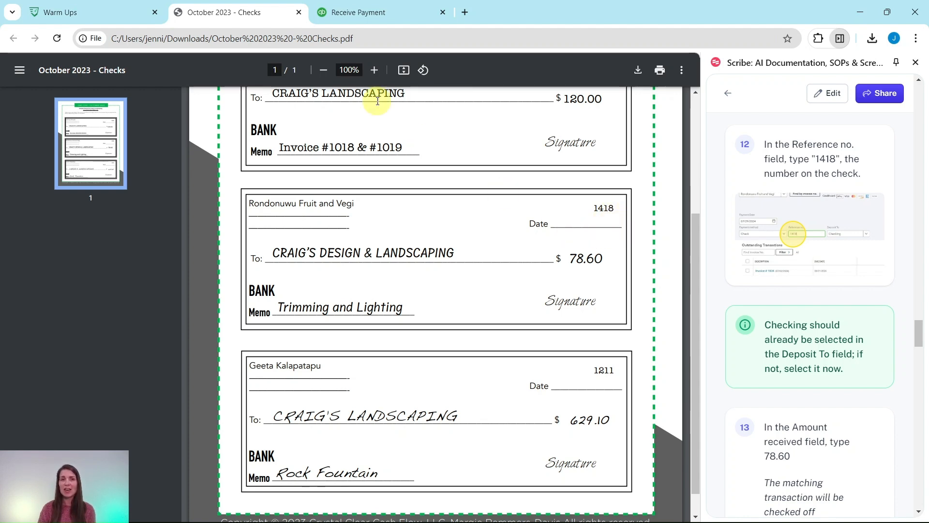
pyautogui.click(370, 15)
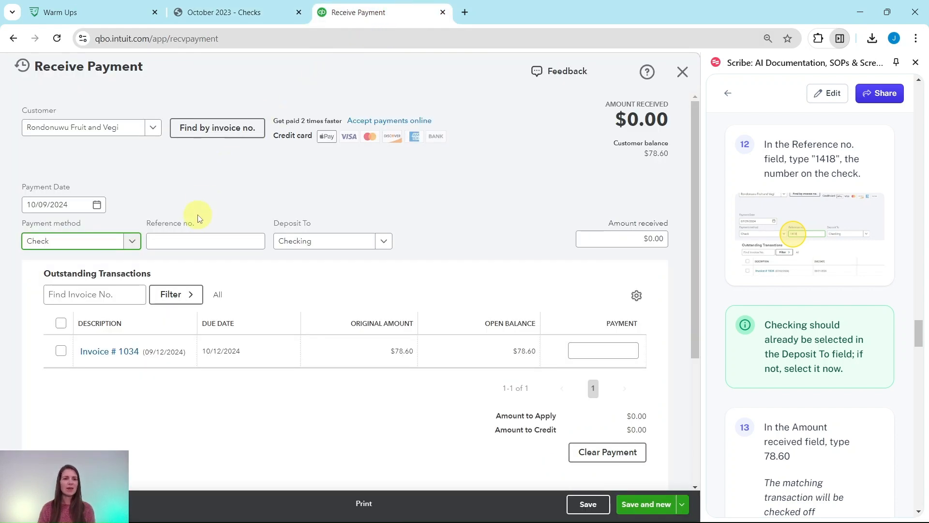
pyautogui.click(202, 240)
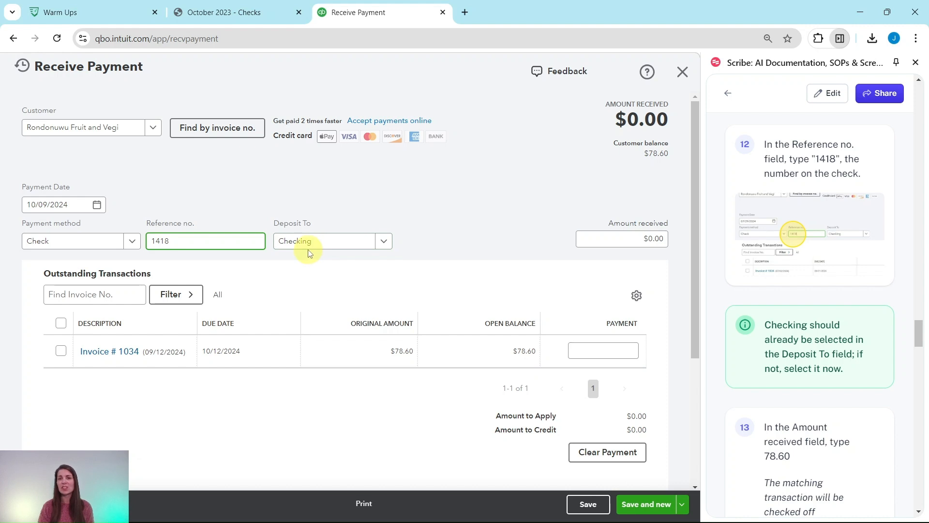
# Set the amount received from Rondonuwu Fruit and Vegi to 78.60 and apply it to the open invoice
pyautogui.scroll(-5, 769, 301)
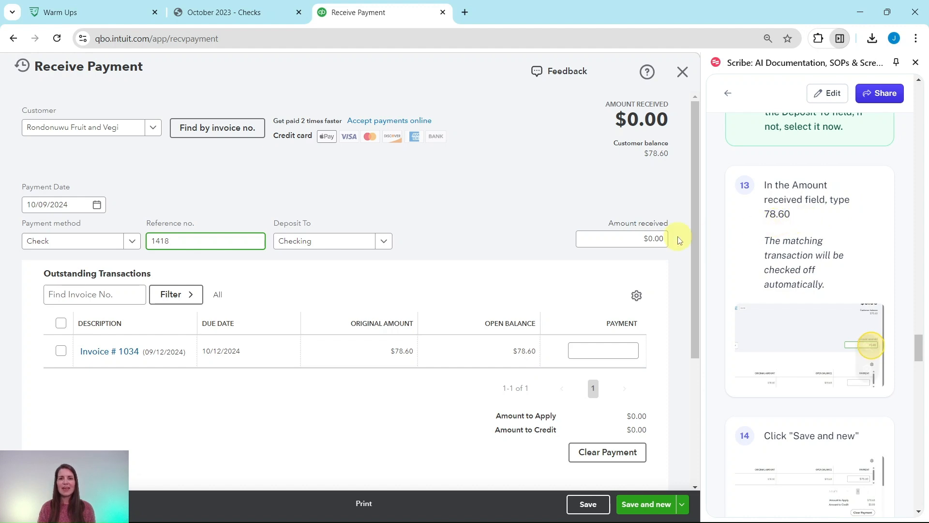
pyautogui.click(642, 239)
pyautogui.write('78.60')
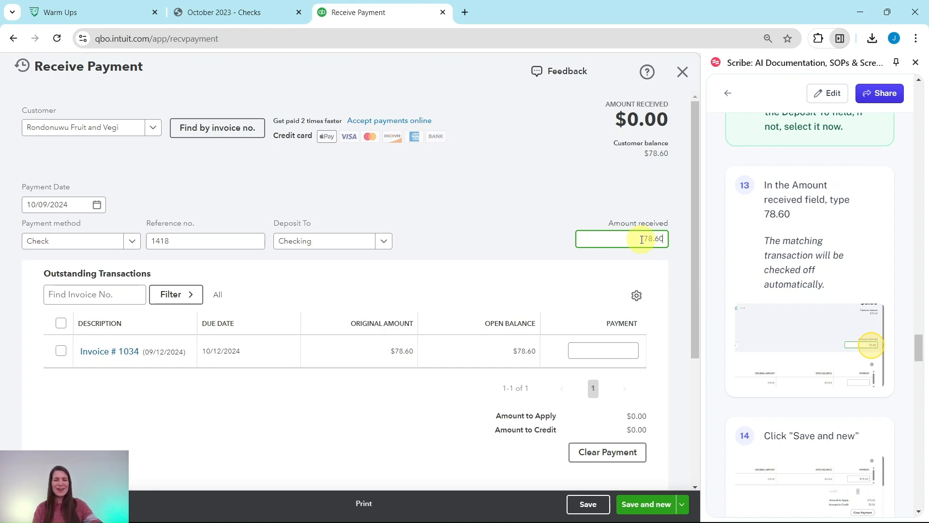
pyautogui.press('Tab')
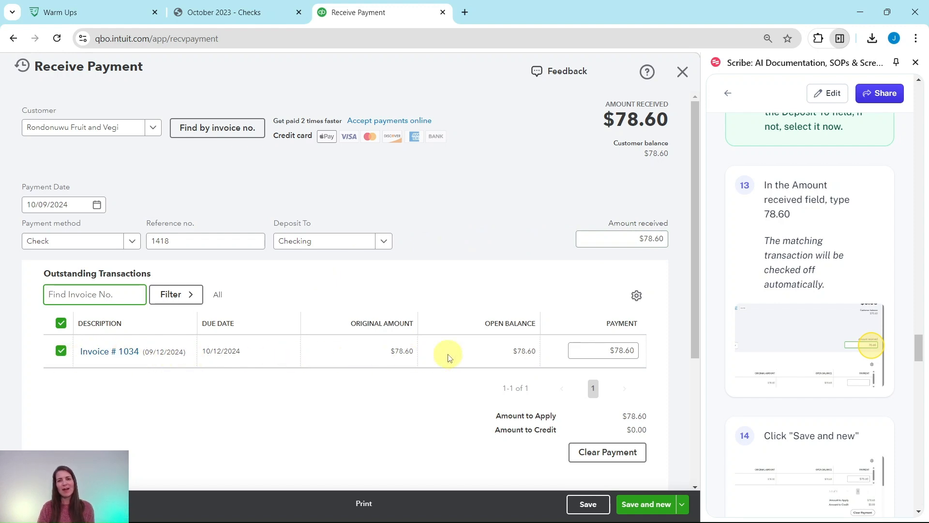
# Compare the payment with the Rondonuwu Fruit and Vegi check in the PDF, then save it and start a new payment
pyautogui.click(234, 20)
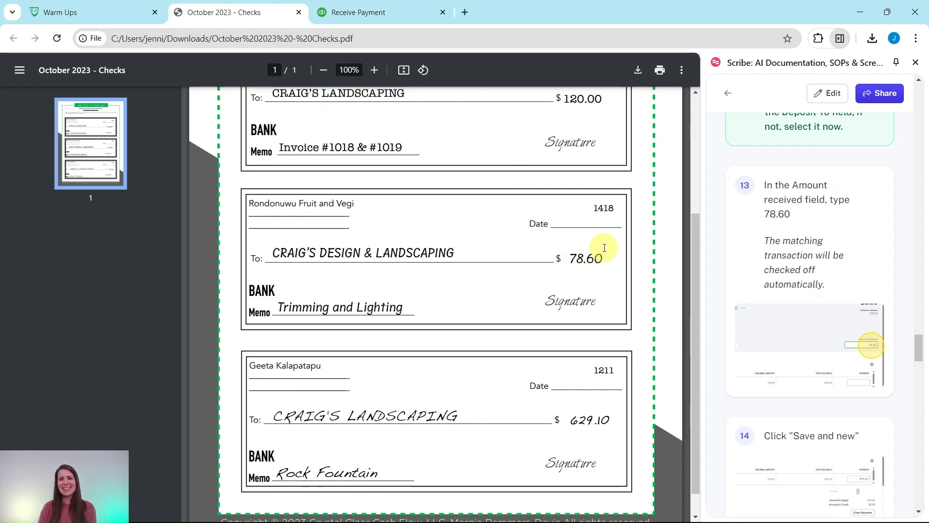
pyautogui.click(386, 13)
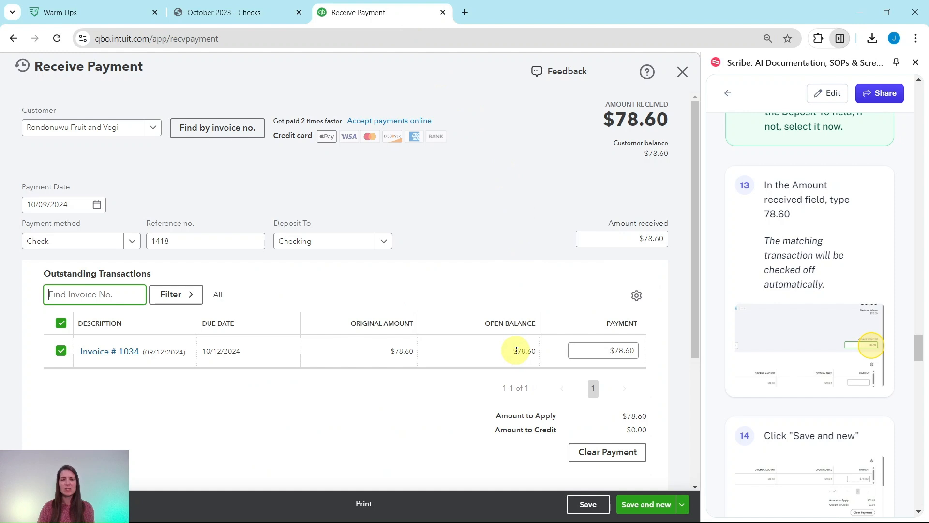
pyautogui.scroll(-5, 845, 354)
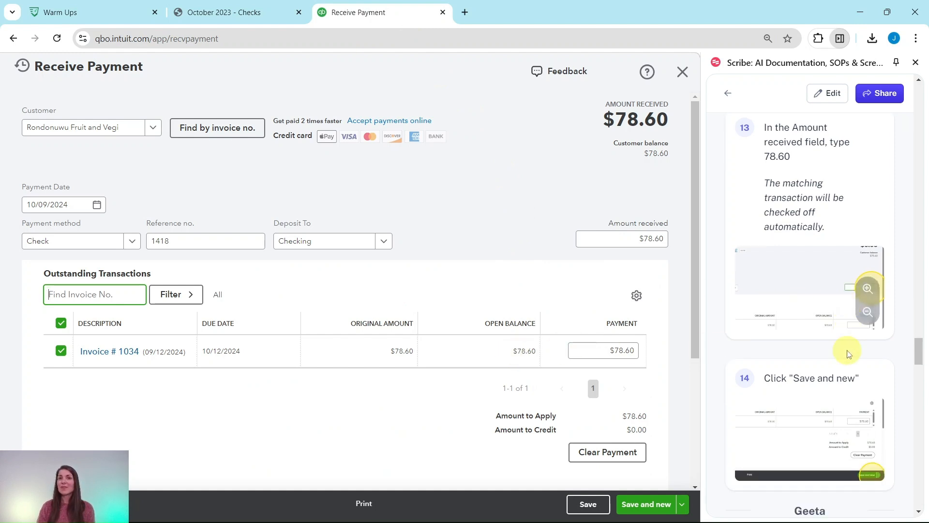
pyautogui.moveTo(802, 225)
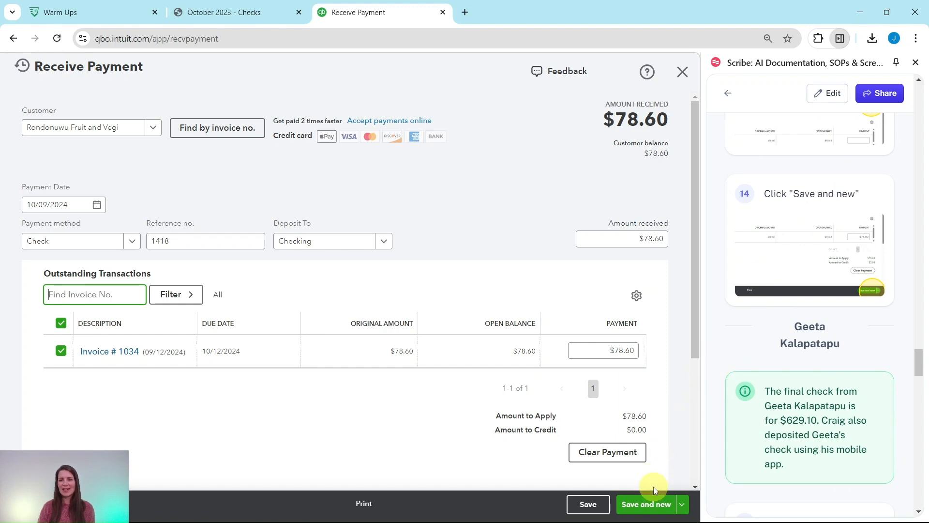
pyautogui.click(650, 508)
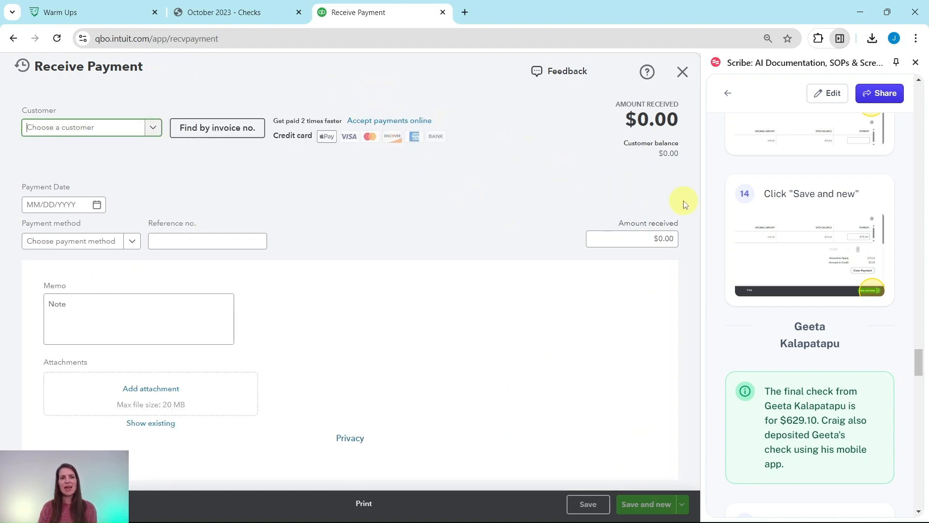
# Review the final October 2023 check, with the memo Rock Fountain, in the PDF and select its customer for the new payment
pyautogui.scroll(-3, 809, 238)
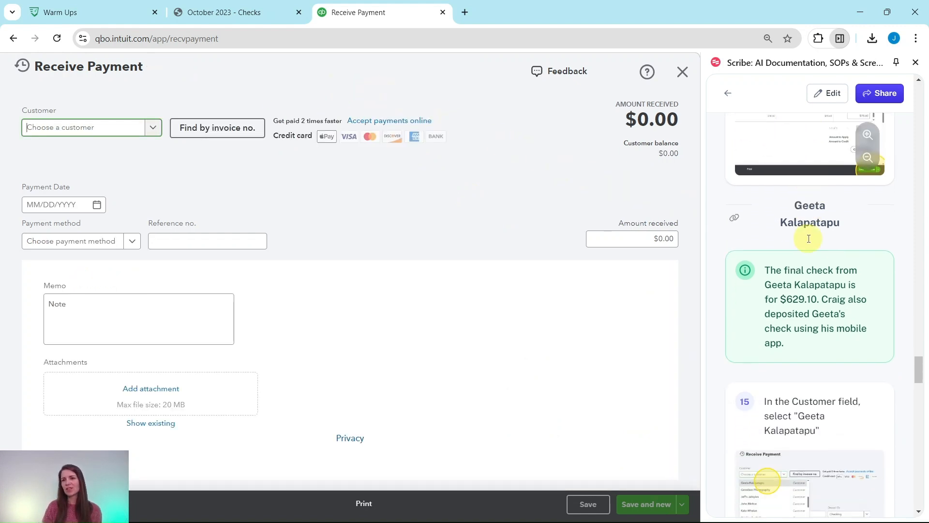
pyautogui.scroll(-1, 798, 232)
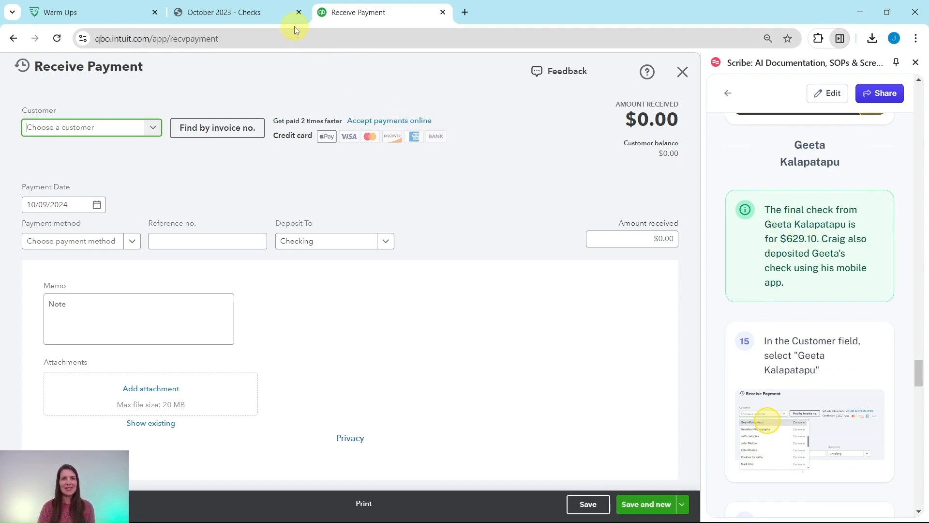
pyautogui.click(225, 12)
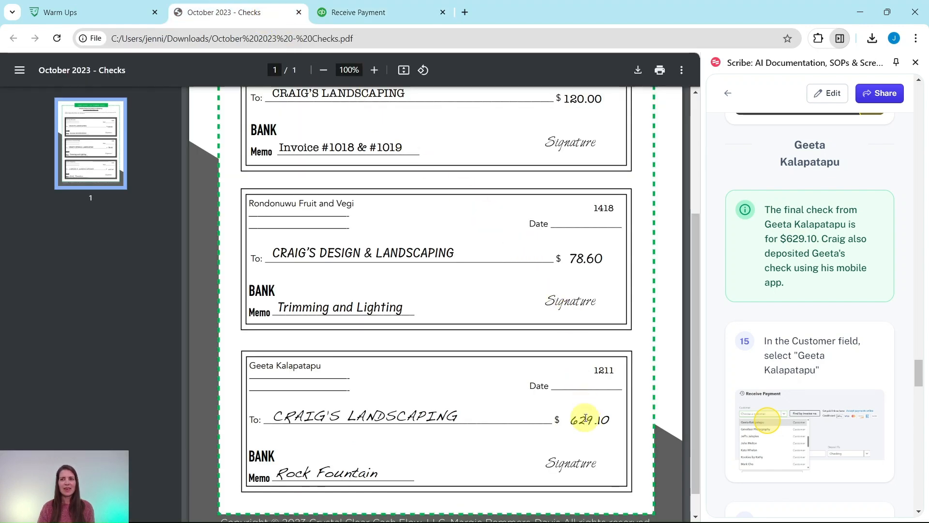
pyautogui.click(368, 12)
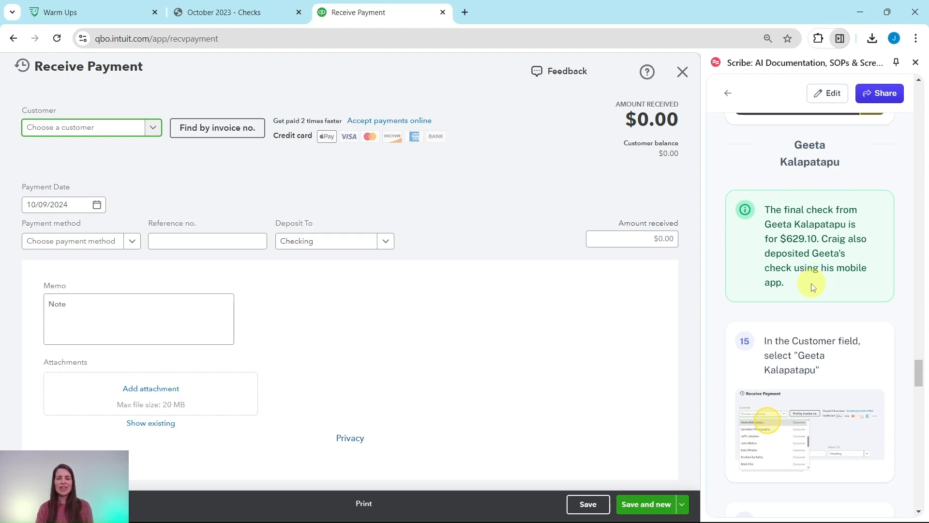
pyautogui.scroll(-4, 813, 287)
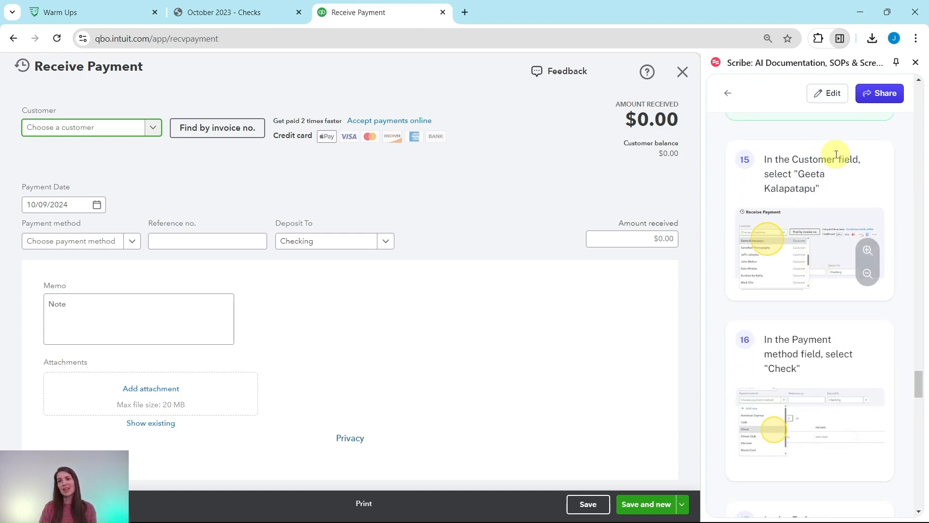
pyautogui.click(153, 133)
pyautogui.scroll(-5, 136, 193)
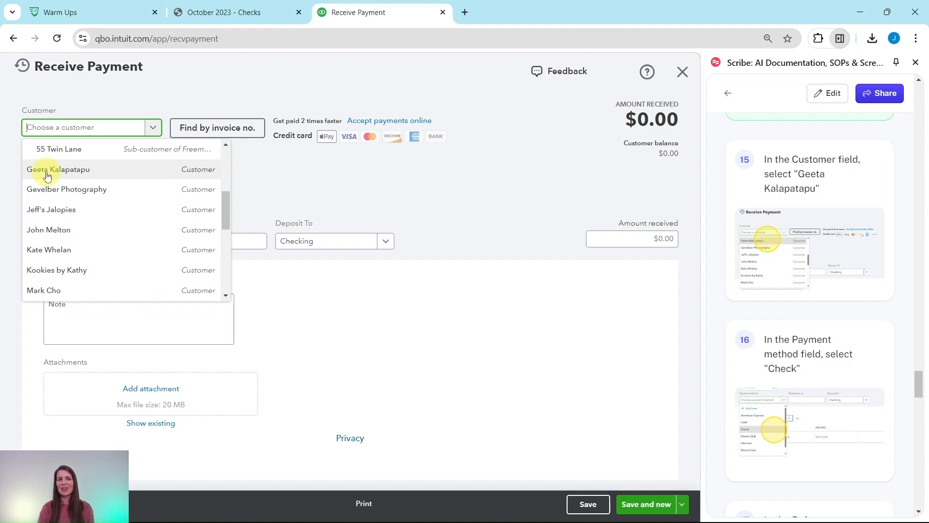
pyautogui.click(47, 172)
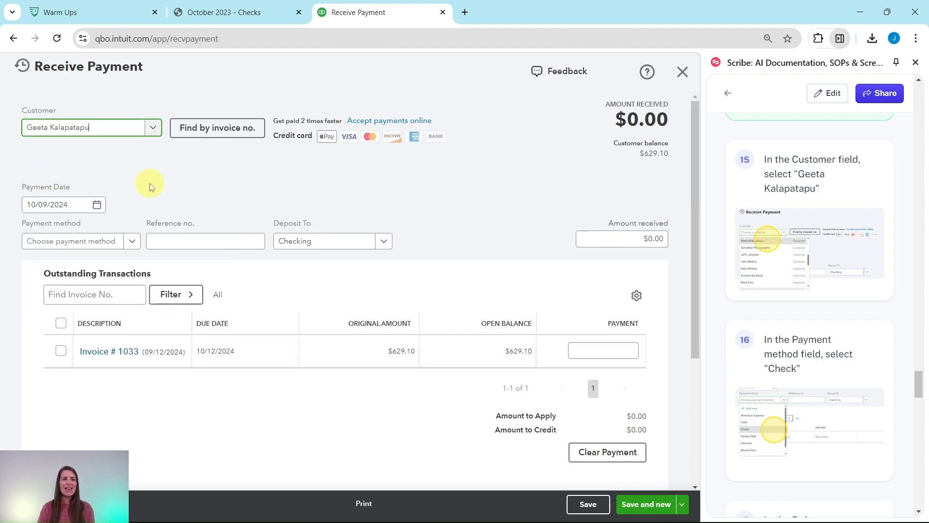
# Set the payment method to Check and enter the Rock Fountain check's number, 1211, as the reference number
pyautogui.click(132, 244)
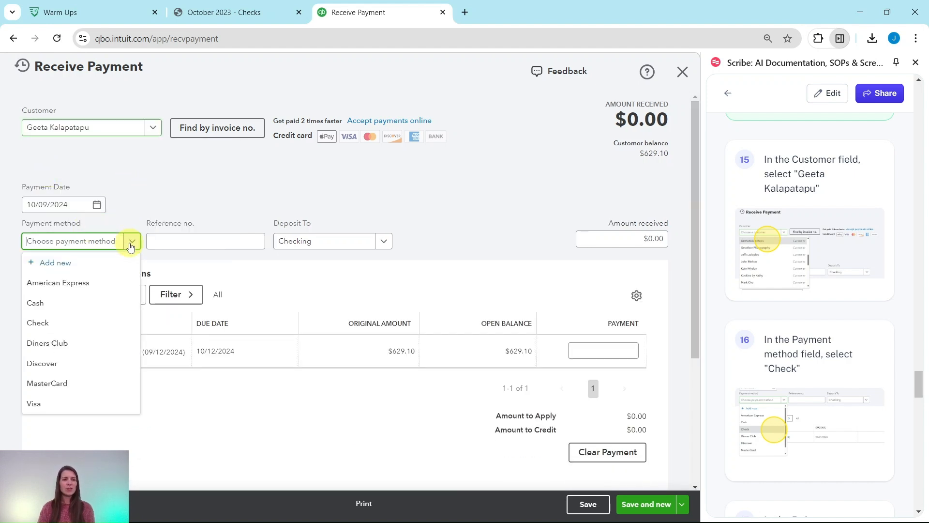
pyautogui.click(87, 328)
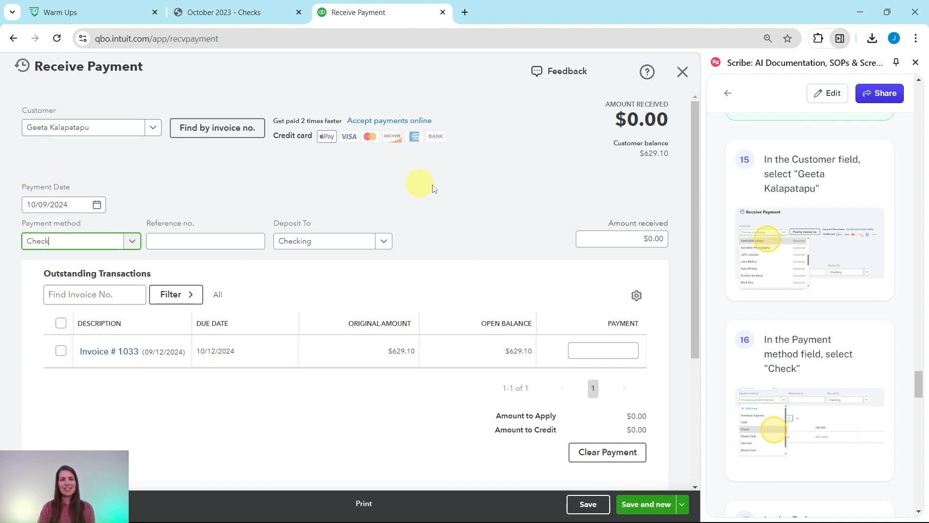
pyautogui.scroll(-6, 817, 277)
pyautogui.scroll(-2, 818, 279)
pyautogui.scroll(1, 795, 187)
pyautogui.click(225, 15)
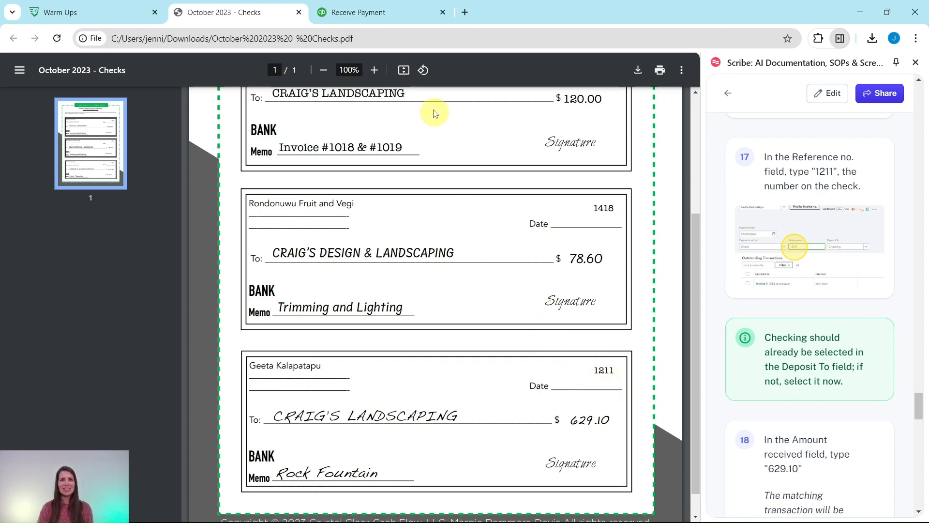
pyautogui.click(394, 14)
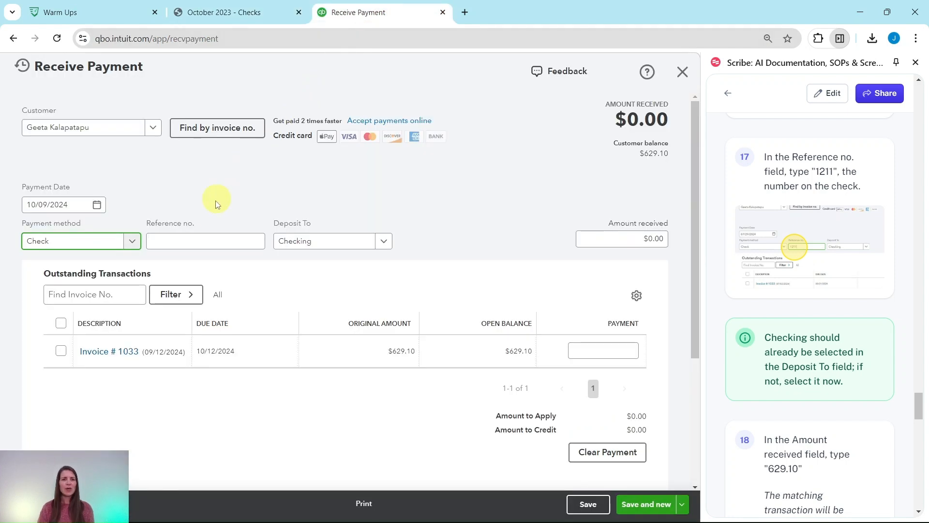
pyautogui.click(213, 241)
pyautogui.write('1211')
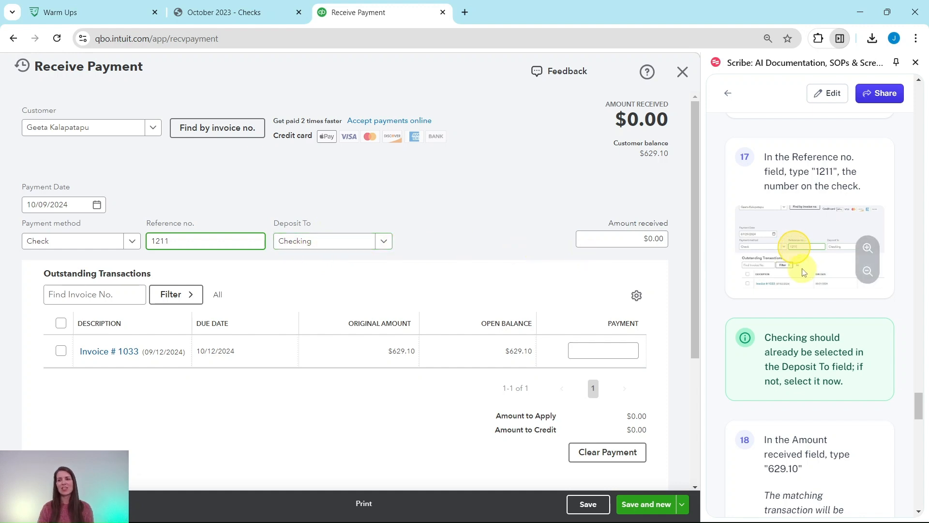
# Look up the Rock Fountain check's amount in the PDF, then set the amount received to 629.10 and apply it to Invoice # 1033
pyautogui.scroll(-2, 801, 269)
pyautogui.scroll(-4, 801, 271)
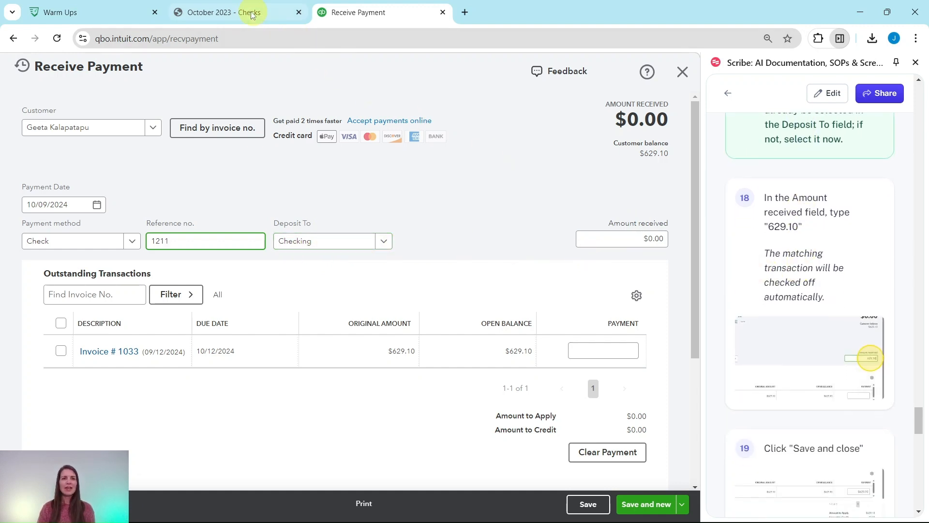
pyautogui.click(248, 13)
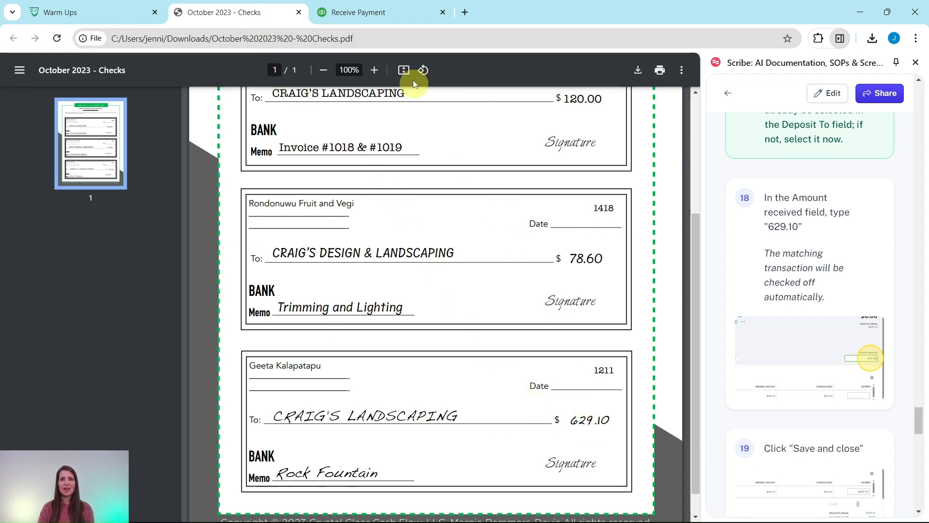
pyautogui.click(392, 20)
pyautogui.click(636, 240)
pyautogui.click(637, 241)
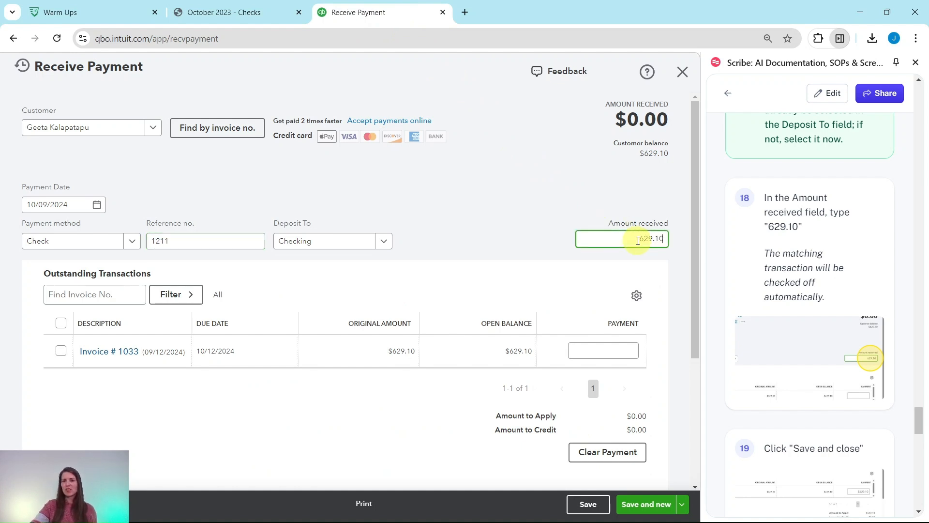
pyautogui.press('Tab')
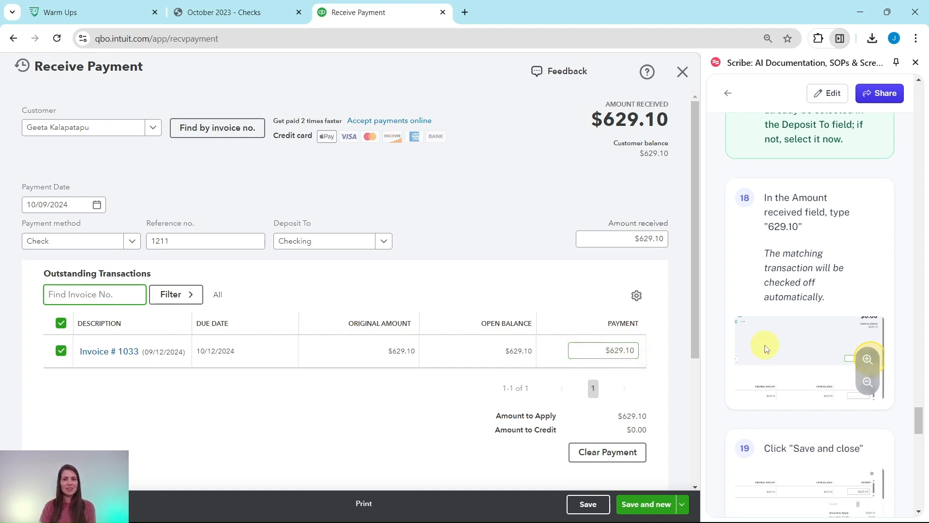
# Save the 629.10 customer payment and close the payment form
pyautogui.scroll(-5, 767, 350)
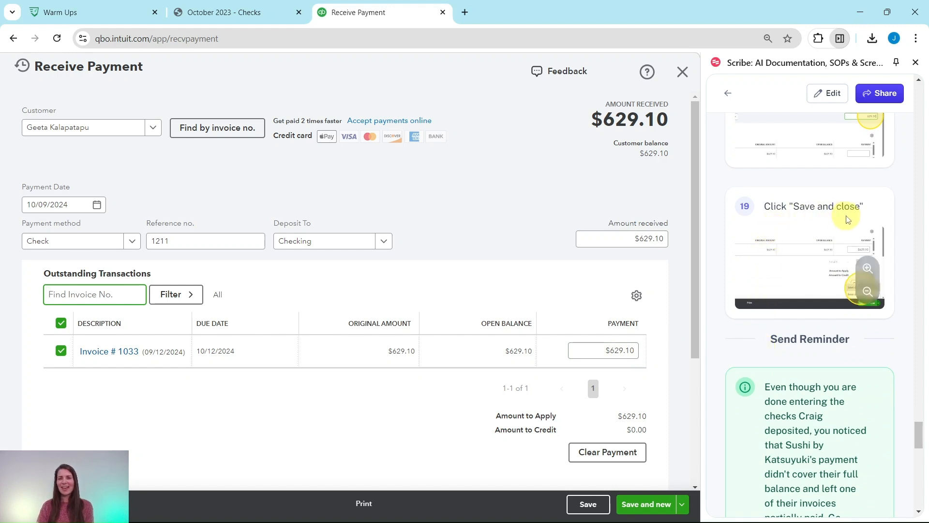
pyautogui.click(683, 505)
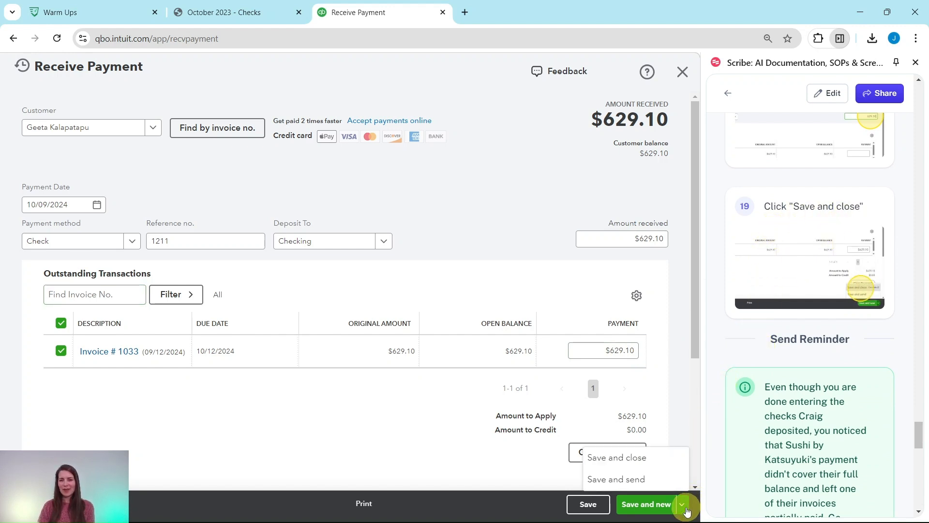
pyautogui.click(618, 459)
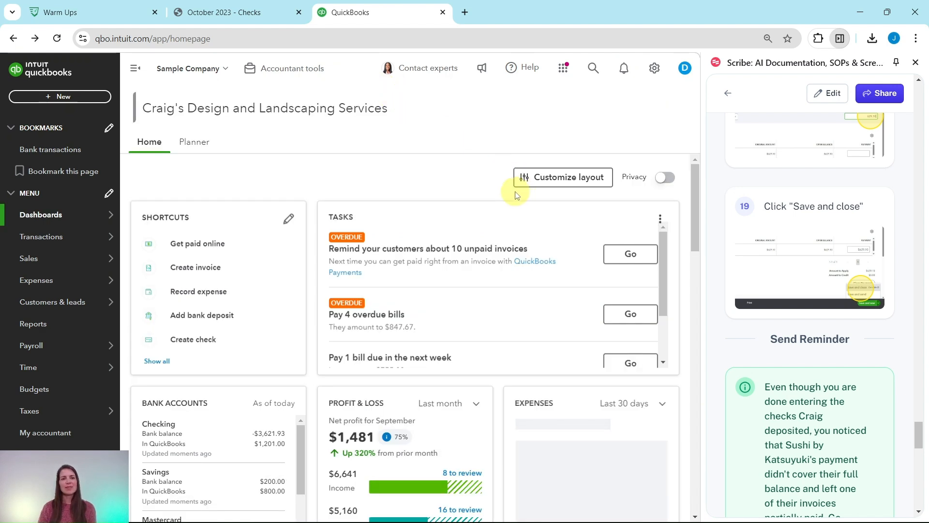
# Read the Send Reminder instructions in the exercise guide and open the Customers list
pyautogui.scroll(-4, 816, 371)
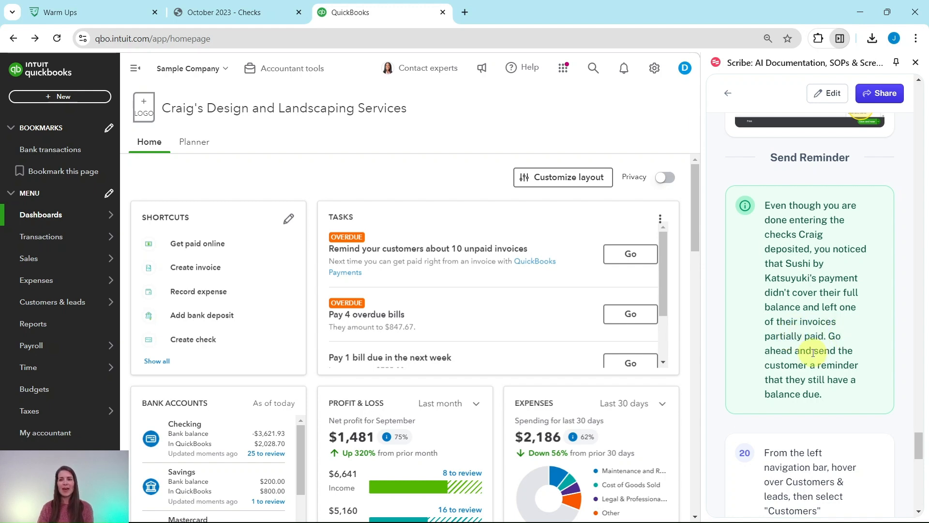
pyautogui.scroll(-1, 800, 360)
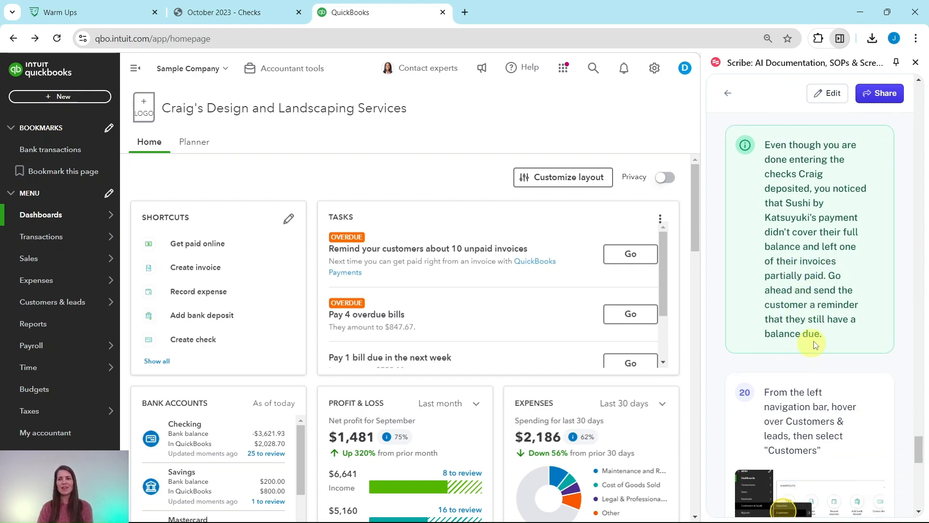
pyautogui.scroll(-6, 843, 331)
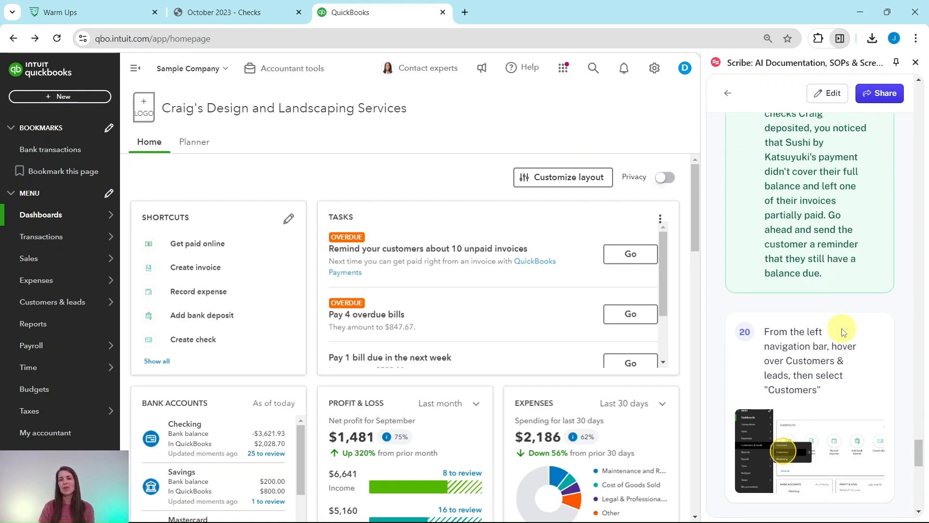
pyautogui.scroll(3, 846, 332)
pyautogui.scroll(2, 846, 332)
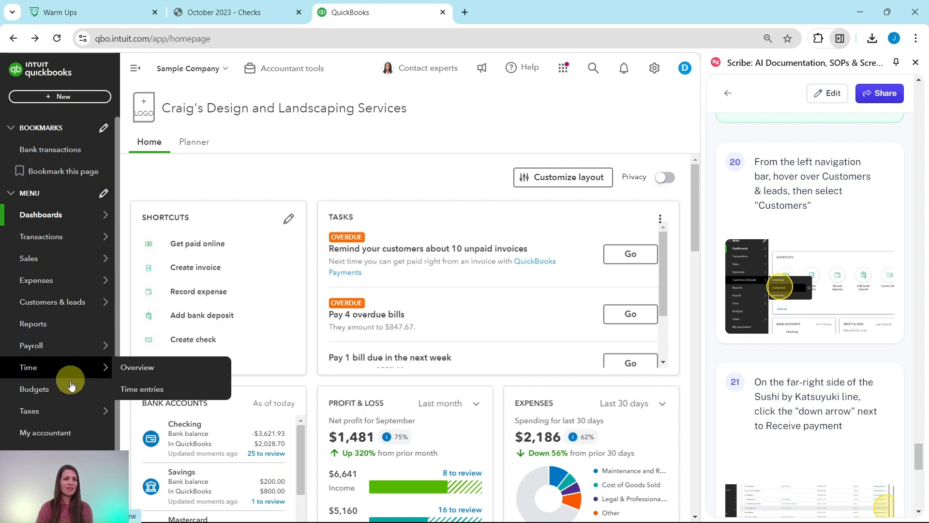
pyautogui.moveTo(49, 304)
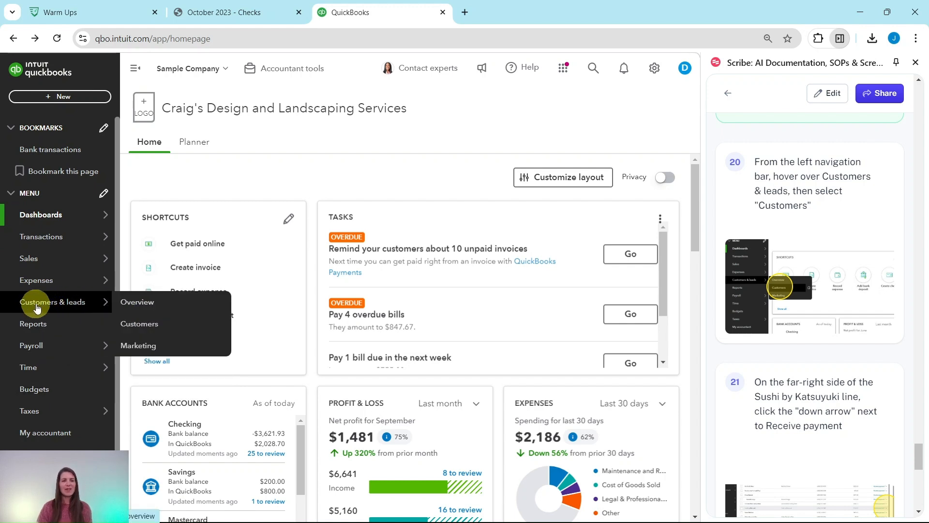
pyautogui.click(143, 329)
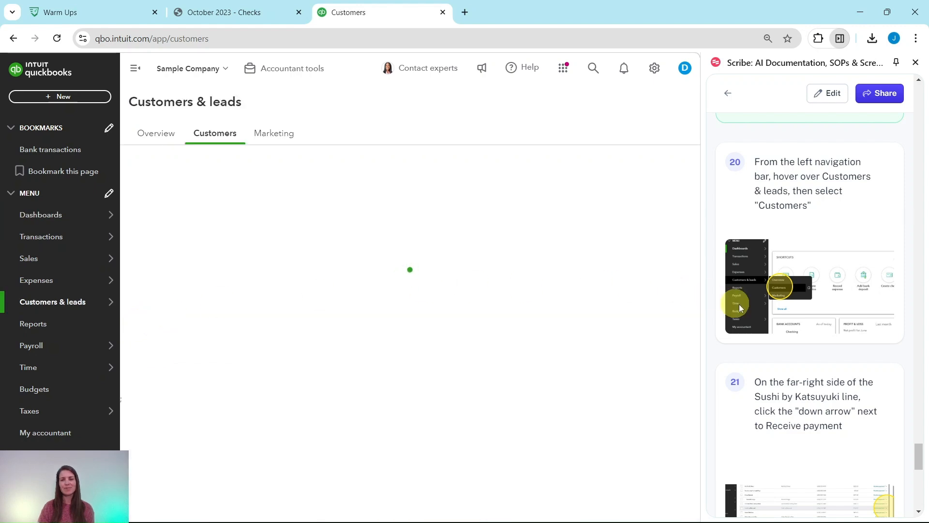
# Find Sushi by Katsuyuki in the customer list and start a payment reminder for that customer
pyautogui.scroll(-1, 799, 329)
pyautogui.scroll(-3, 799, 329)
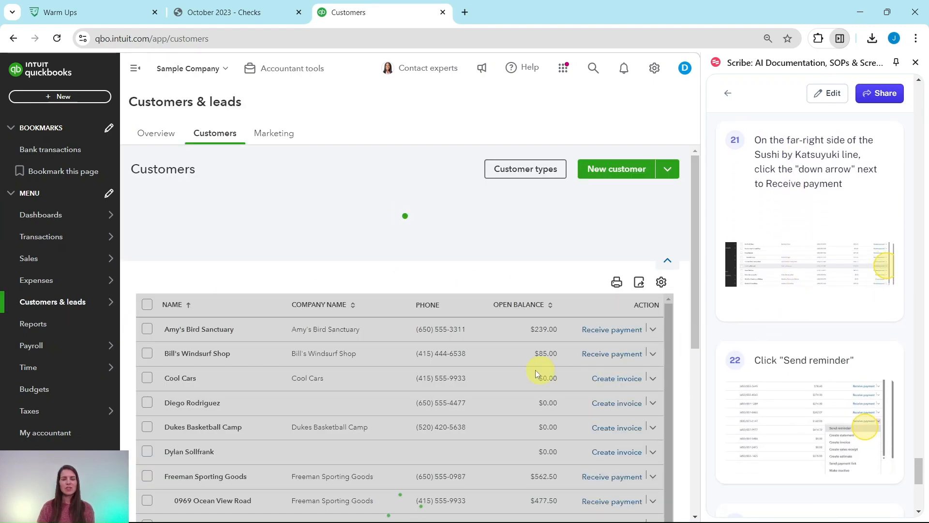
pyautogui.scroll(-4, 404, 329)
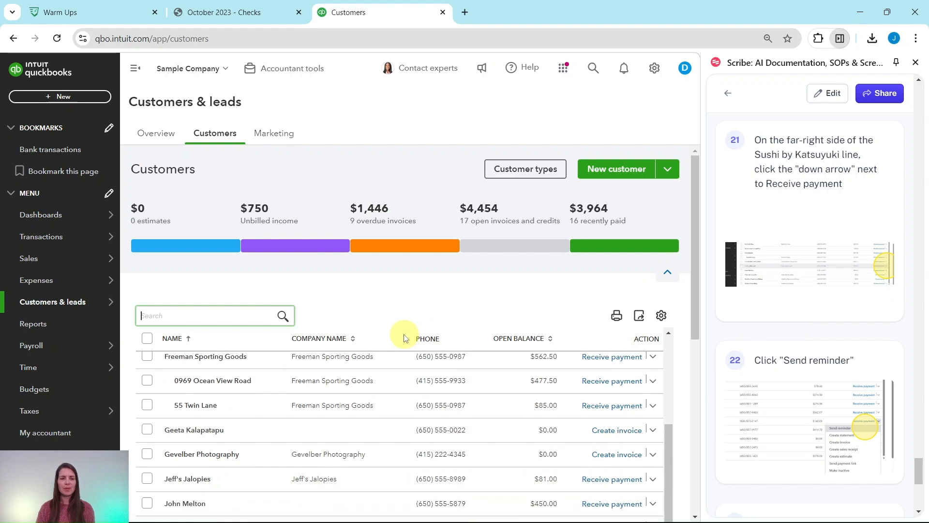
pyautogui.scroll(-8, 512, 298)
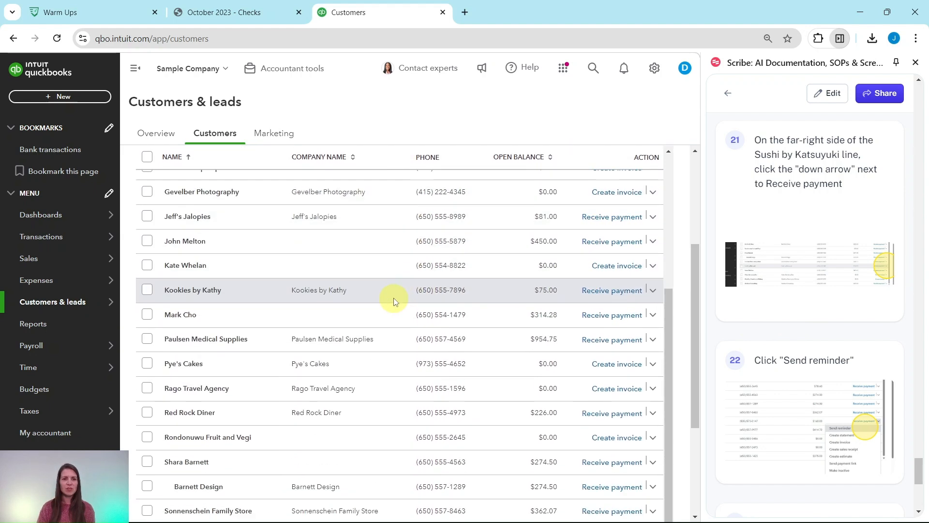
pyautogui.scroll(-4, 391, 289)
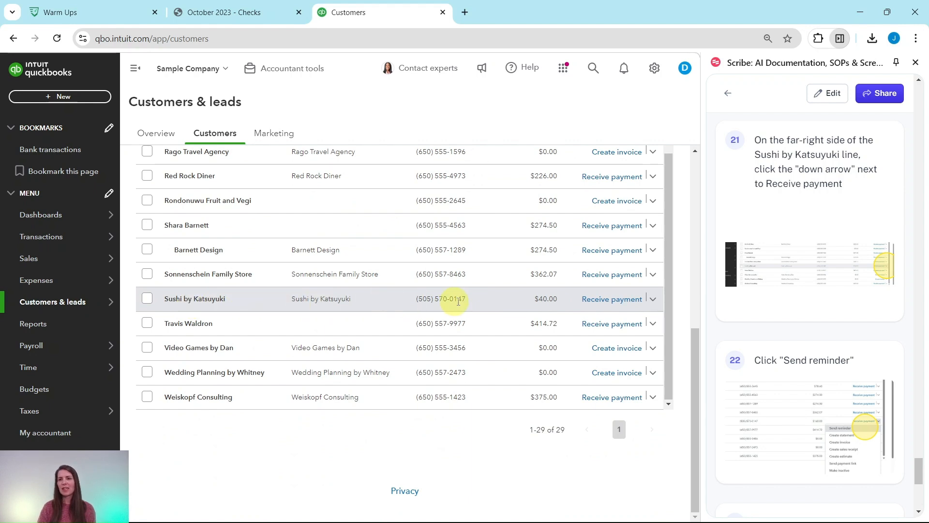
pyautogui.click(654, 301)
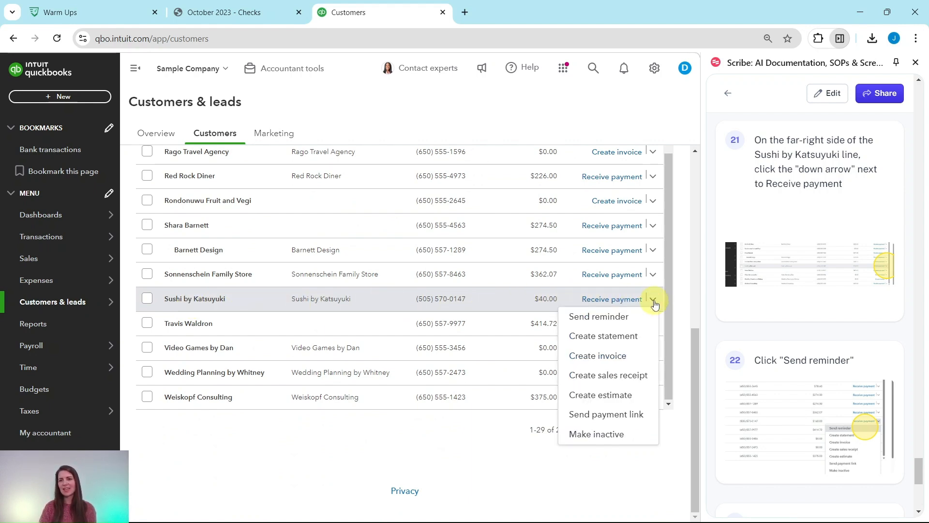
pyautogui.click(607, 320)
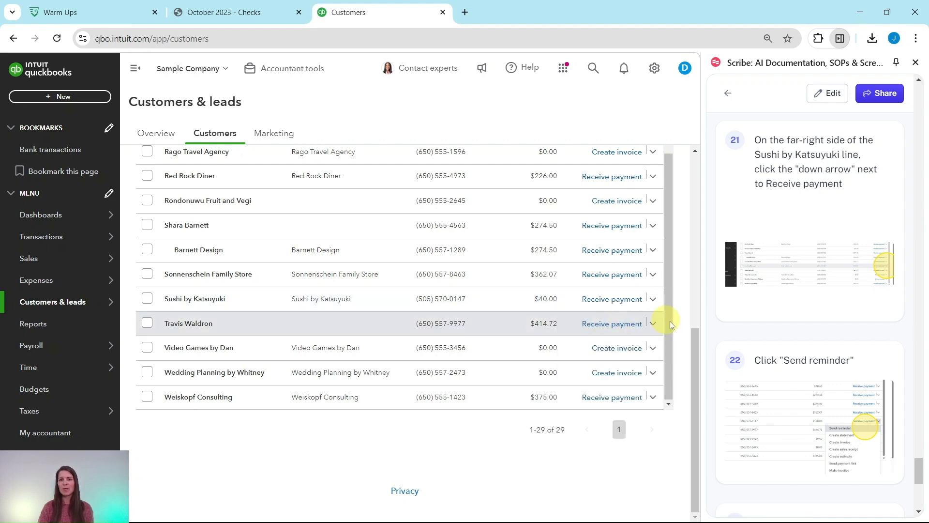
# Review the subject and message of the Sushi by Katsuyuki reminder and send it
pyautogui.scroll(-6, 773, 363)
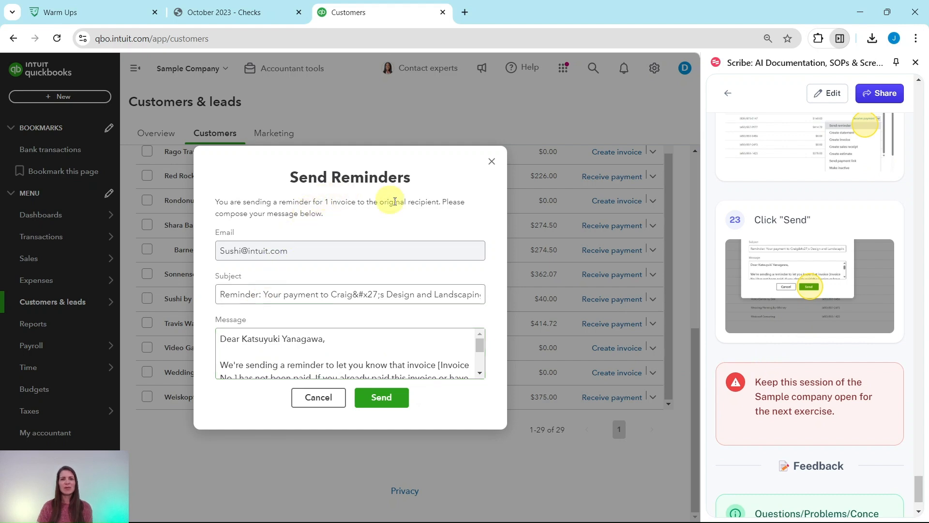
pyautogui.click(338, 293)
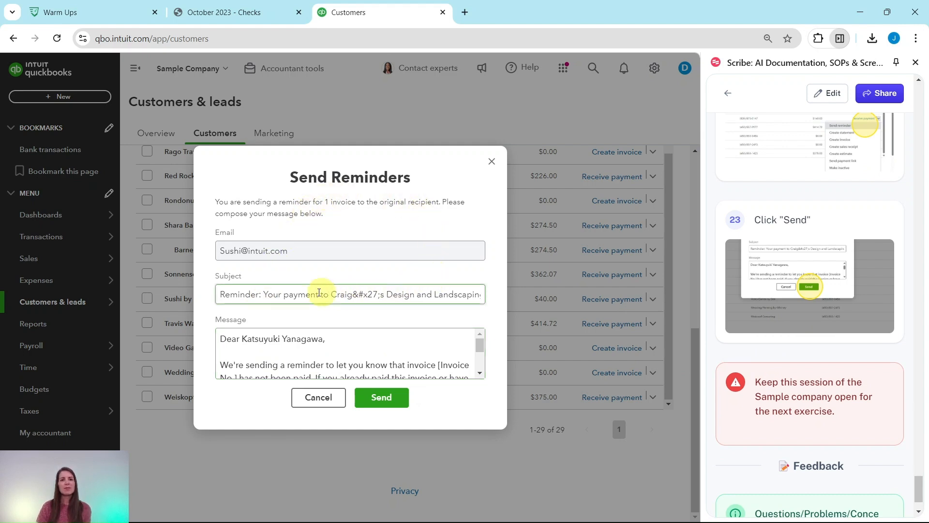
pyautogui.click(327, 348)
pyautogui.scroll(-3, 326, 348)
pyautogui.scroll(3, 363, 351)
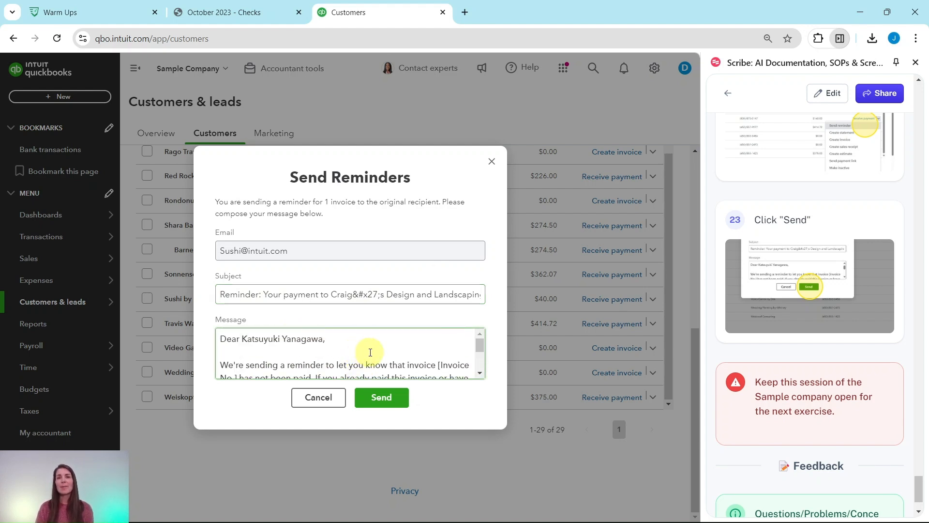
pyautogui.click(382, 401)
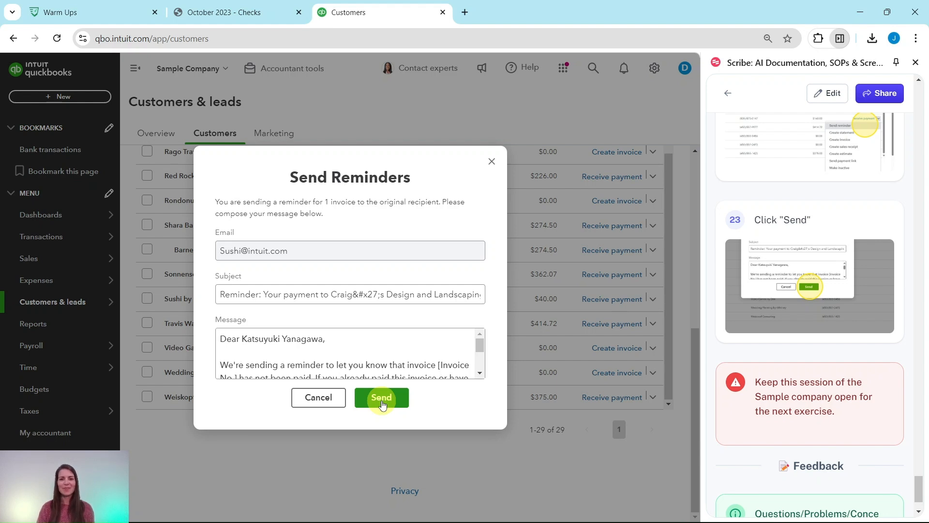
pyautogui.click(382, 403)
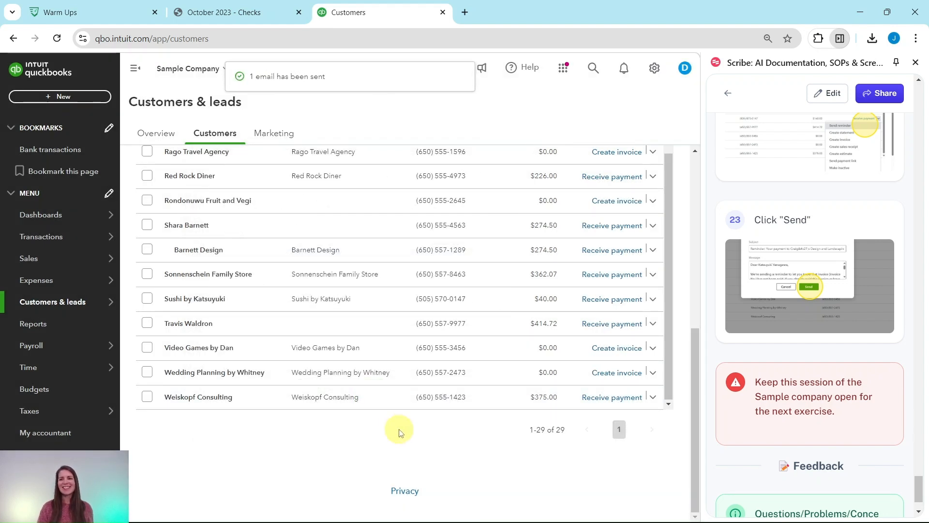